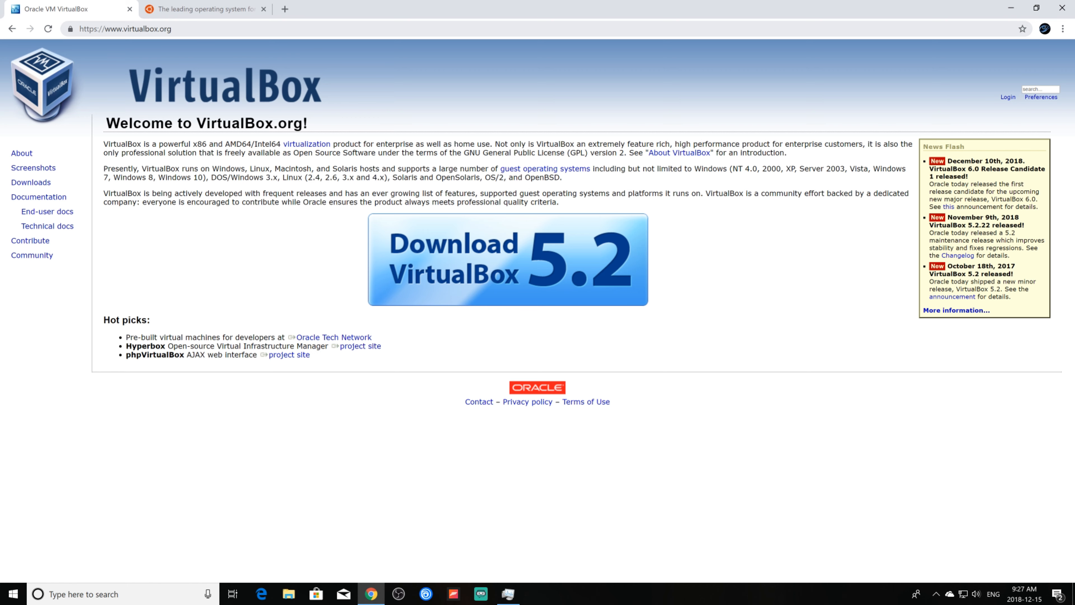
Download the VirtualBox 5.2.22 Windows-hosts installer and bring up ubuntu.com's Ubuntu download options.
click(30, 182)
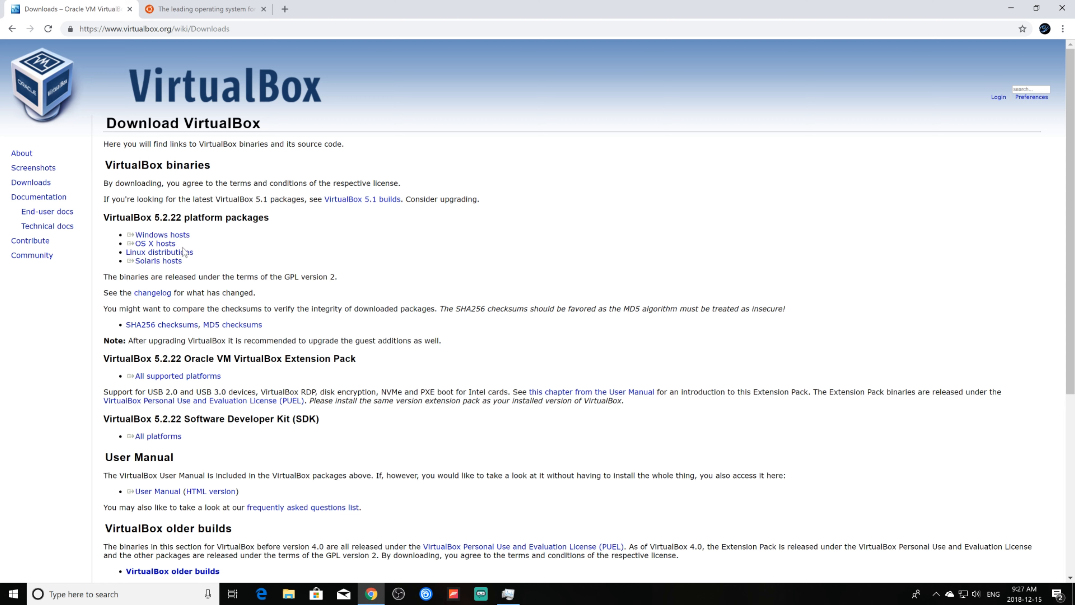
click(181, 236)
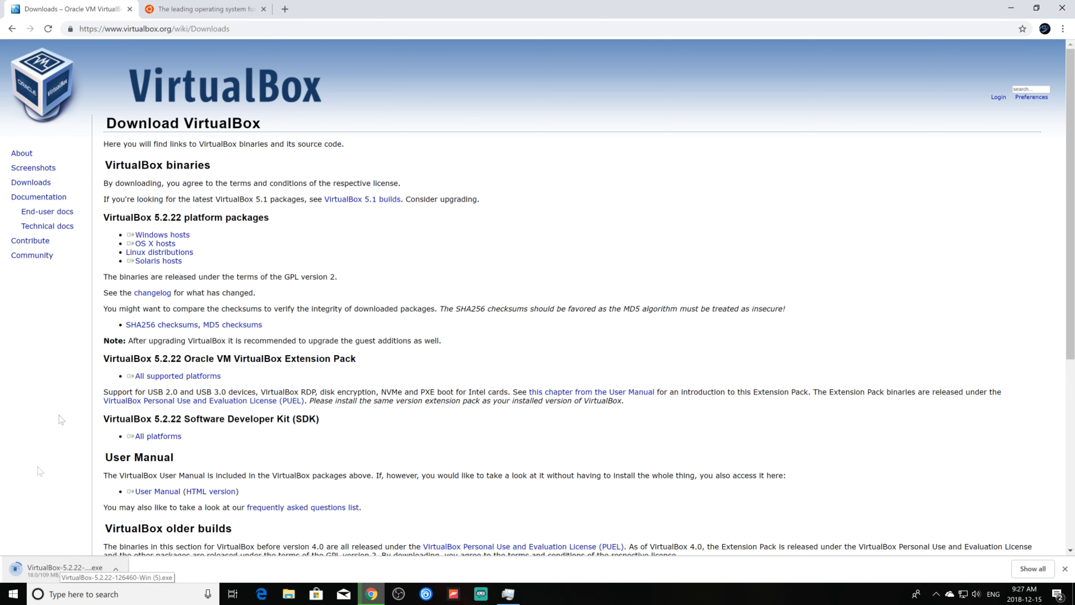
click(201, 10)
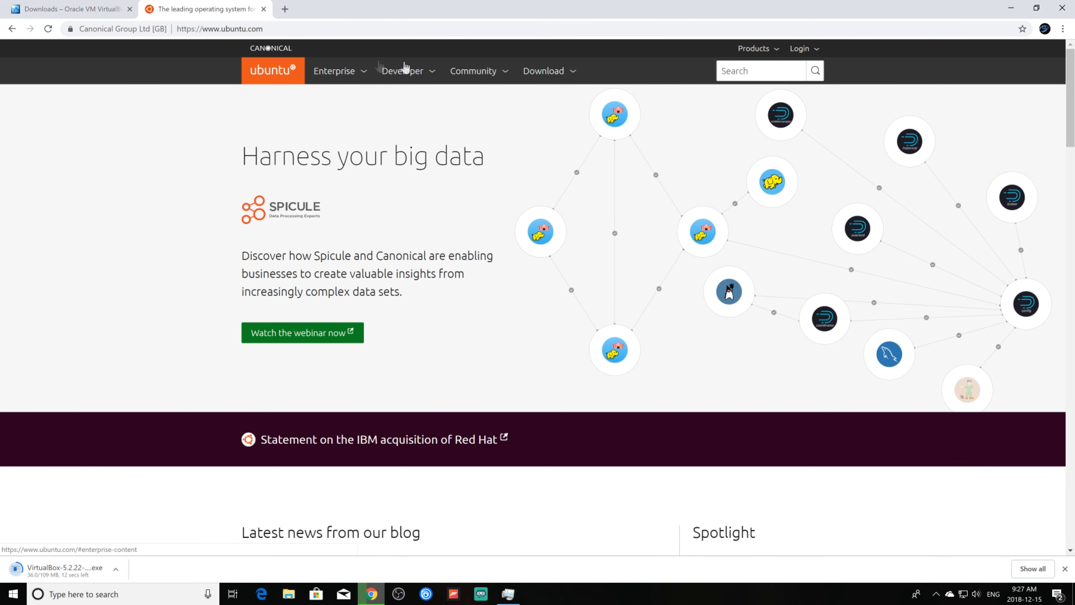
click(564, 72)
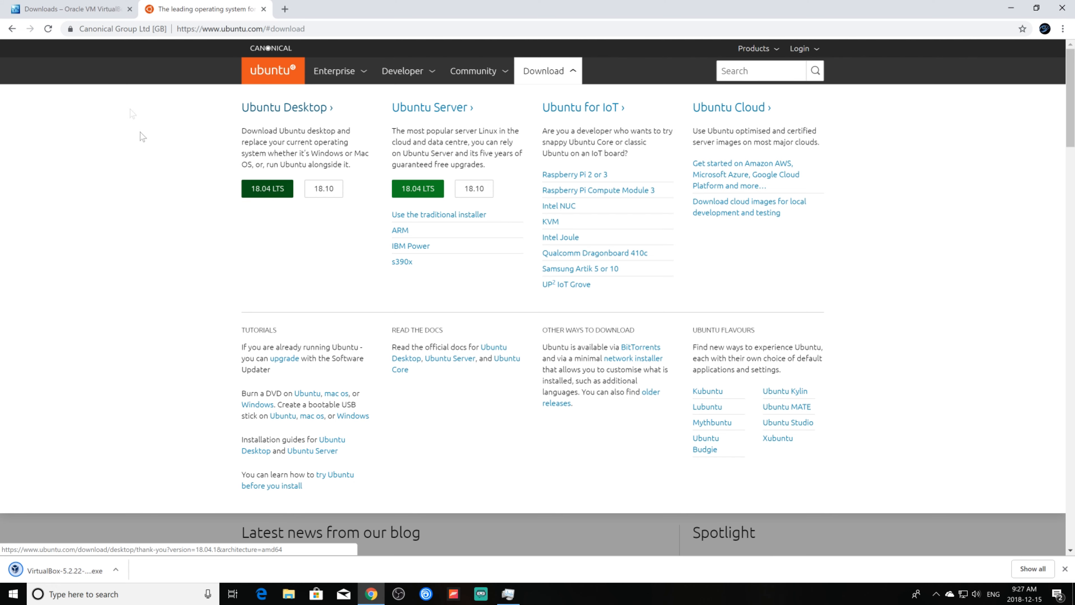
click(102, 6)
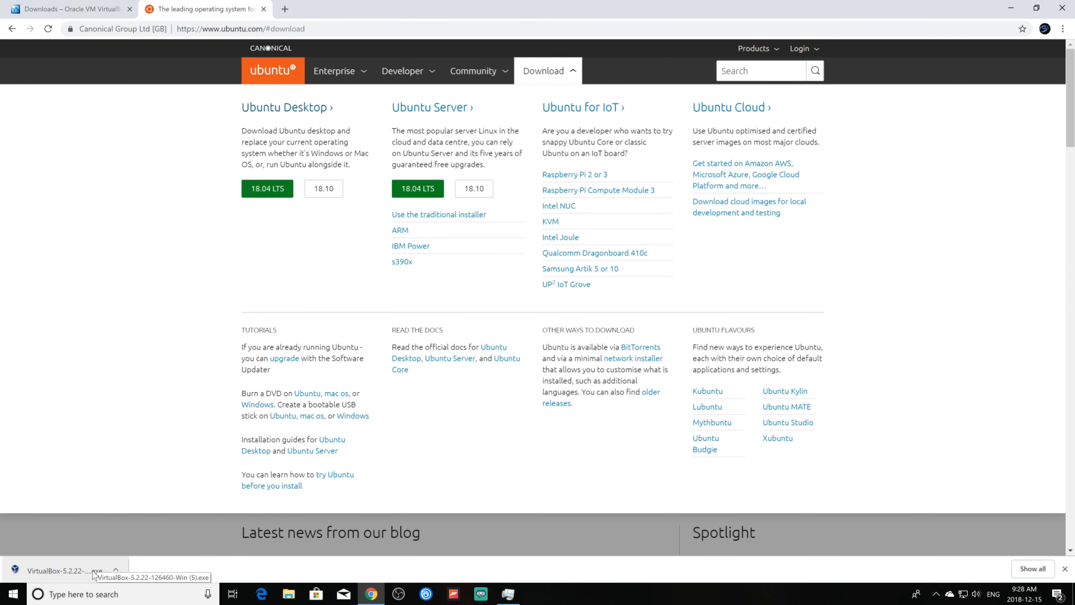
Install VirtualBox 5.2.22 with default features and shortcuts, accepting the network warning, then finish setup.
click(93, 571)
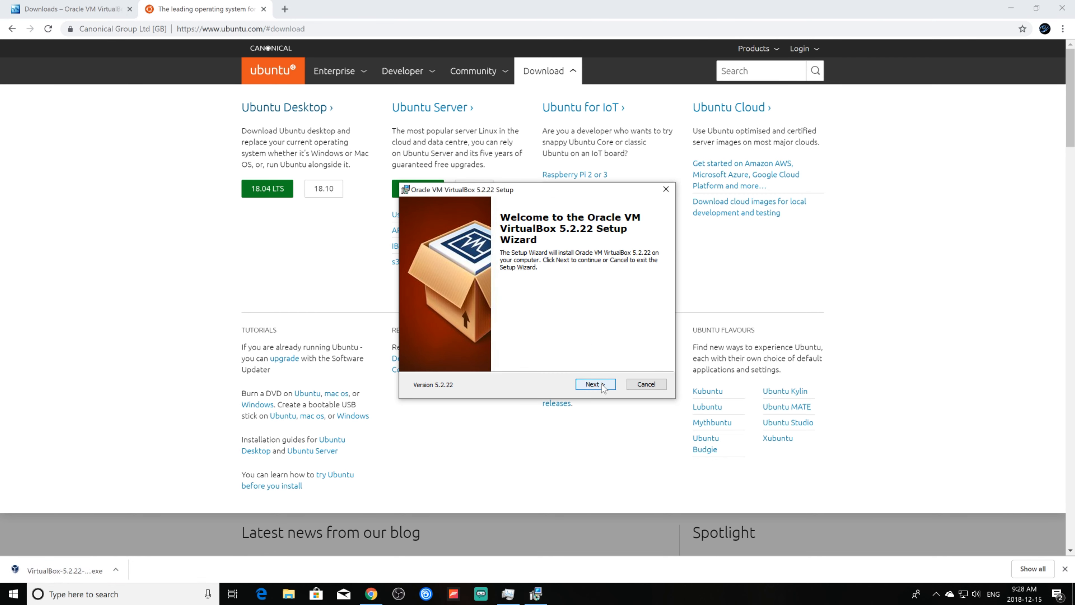
click(595, 384)
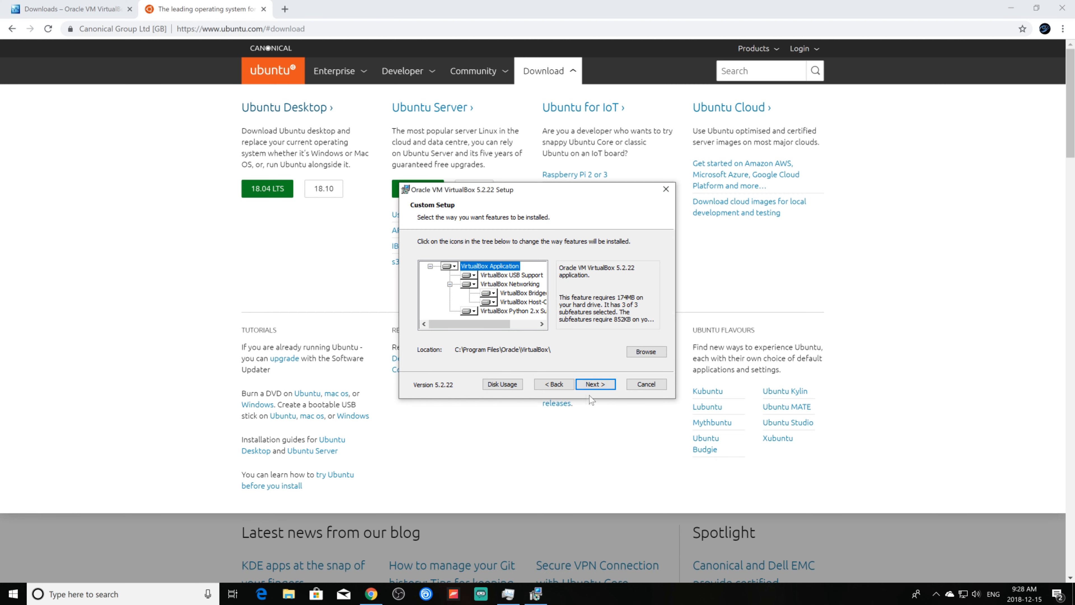
click(599, 385)
click(599, 385)
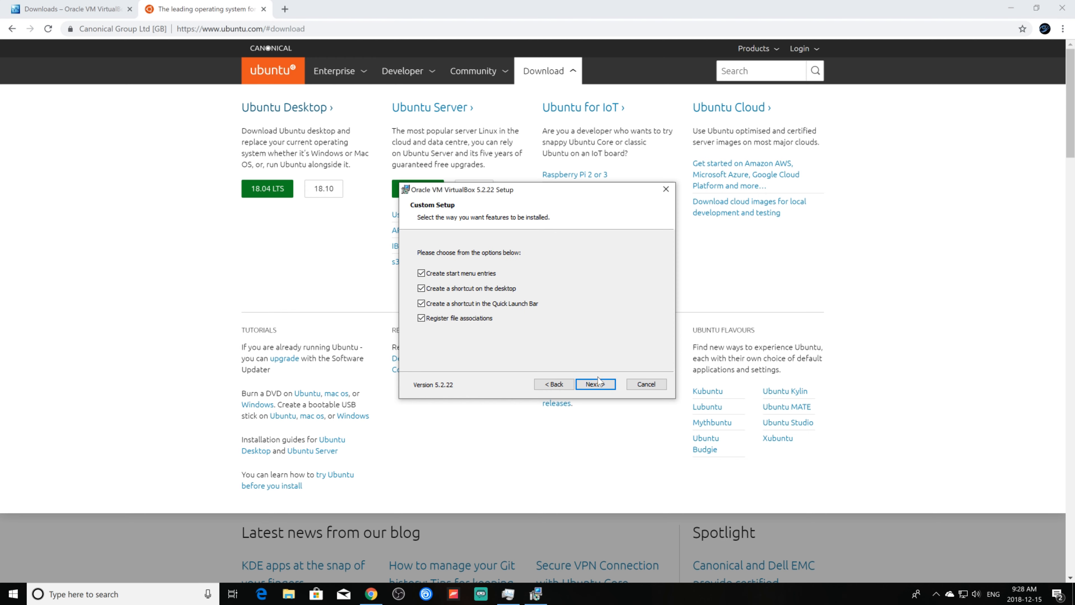
click(597, 386)
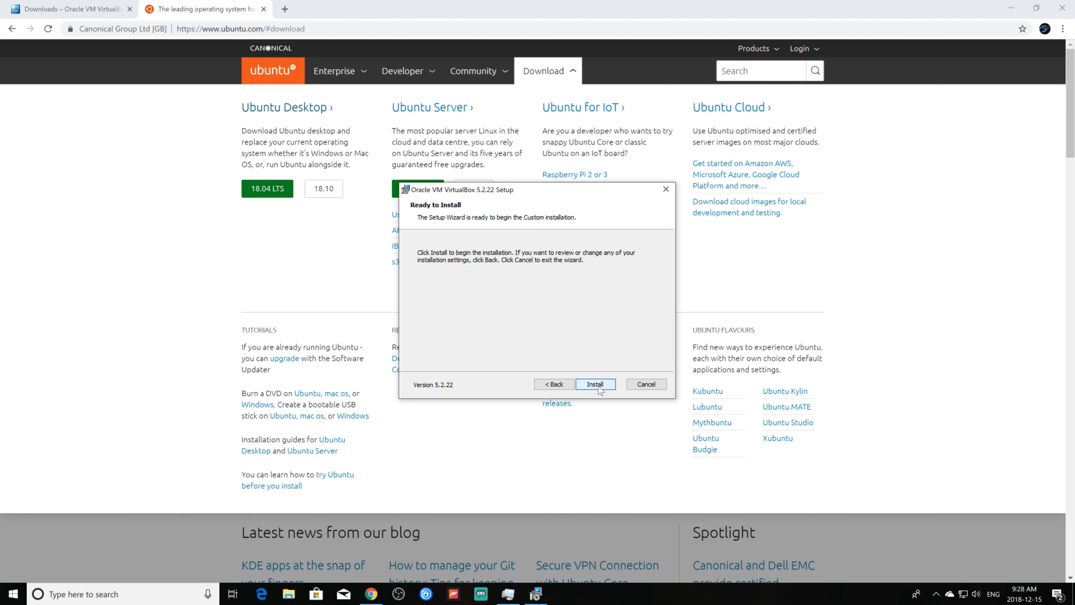
click(596, 385)
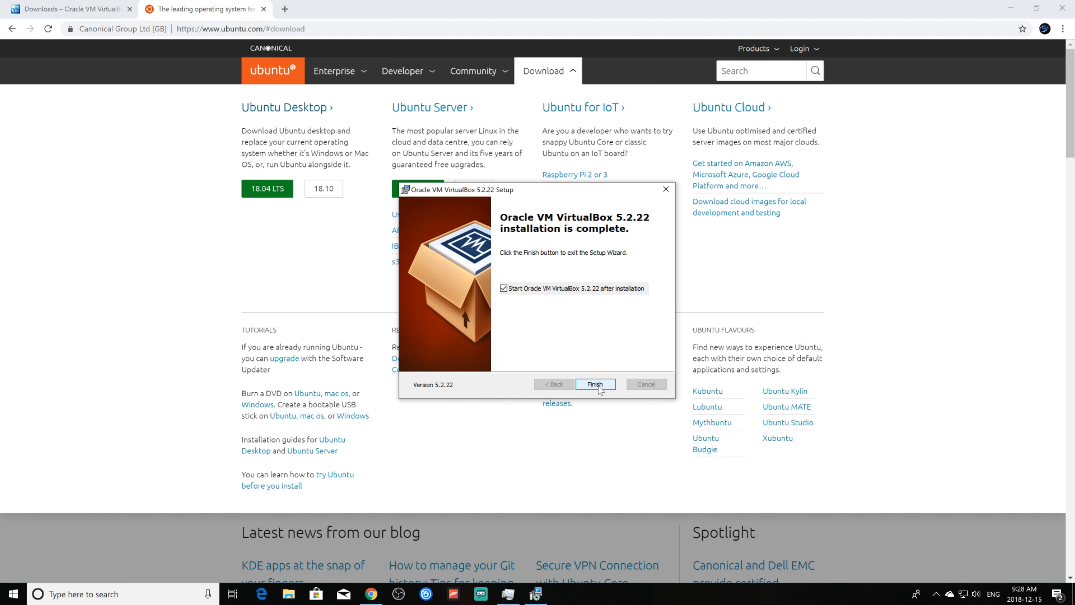
click(595, 384)
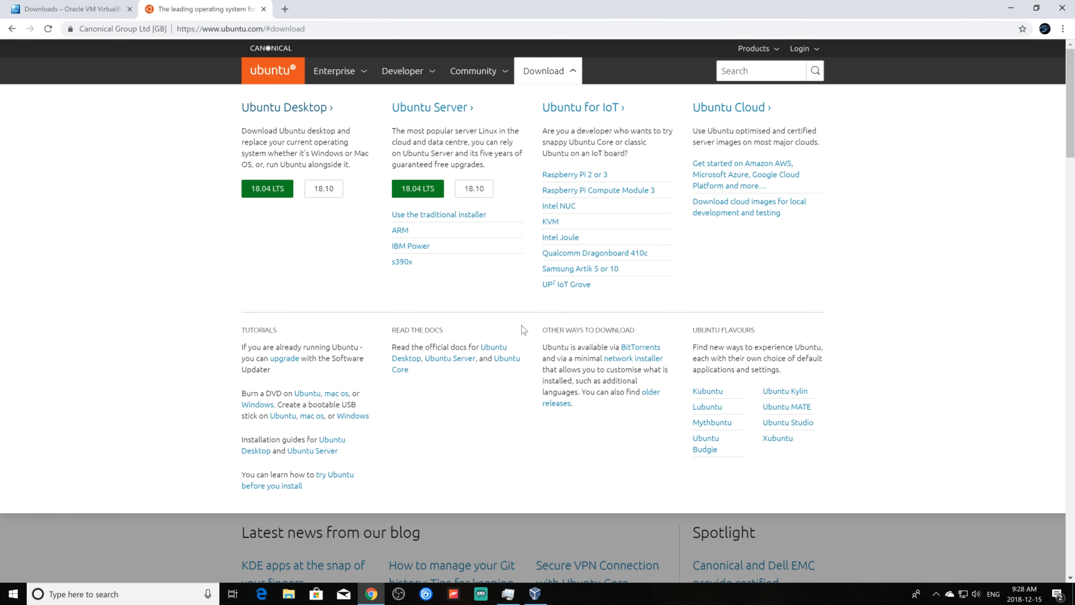
Start a new VM named Ubuntu Linux (type Linux, Ubuntu 64-bit), then bring up the taskbar menu.
click(535, 594)
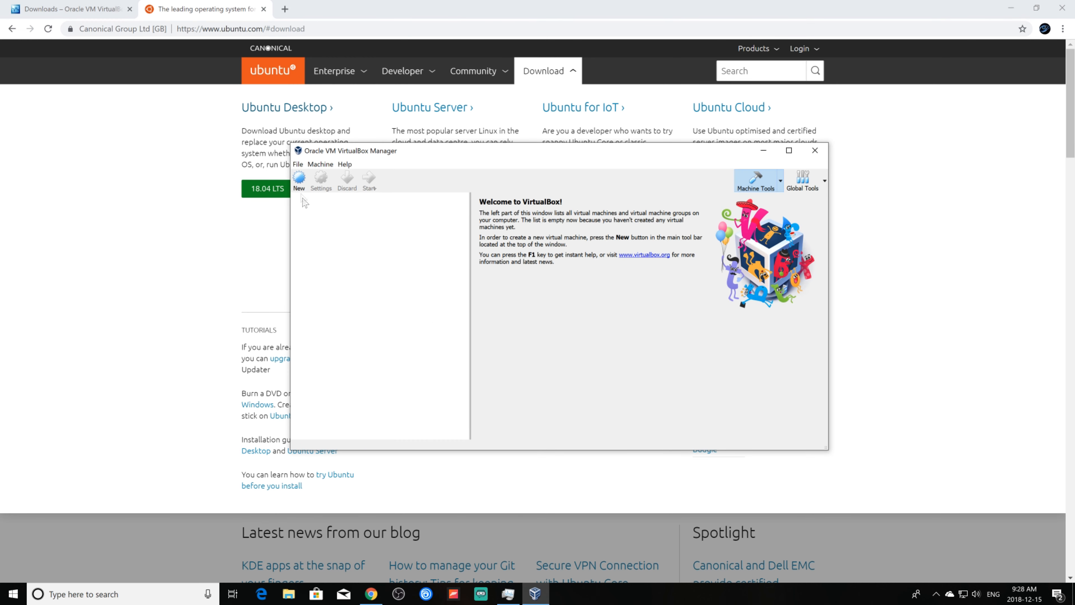
click(298, 180)
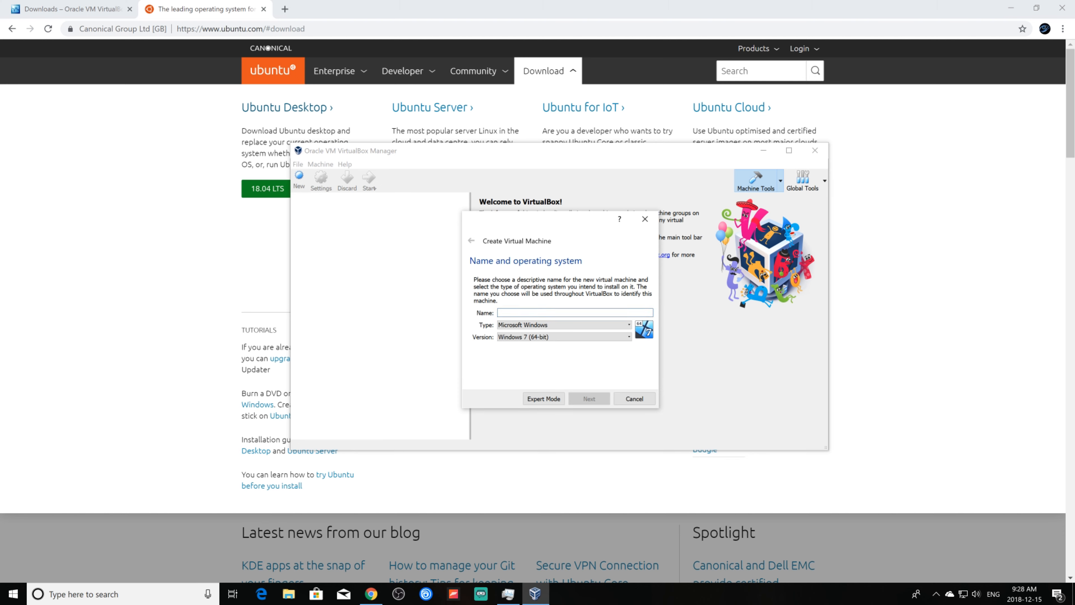
text(Unbuntu Linux)
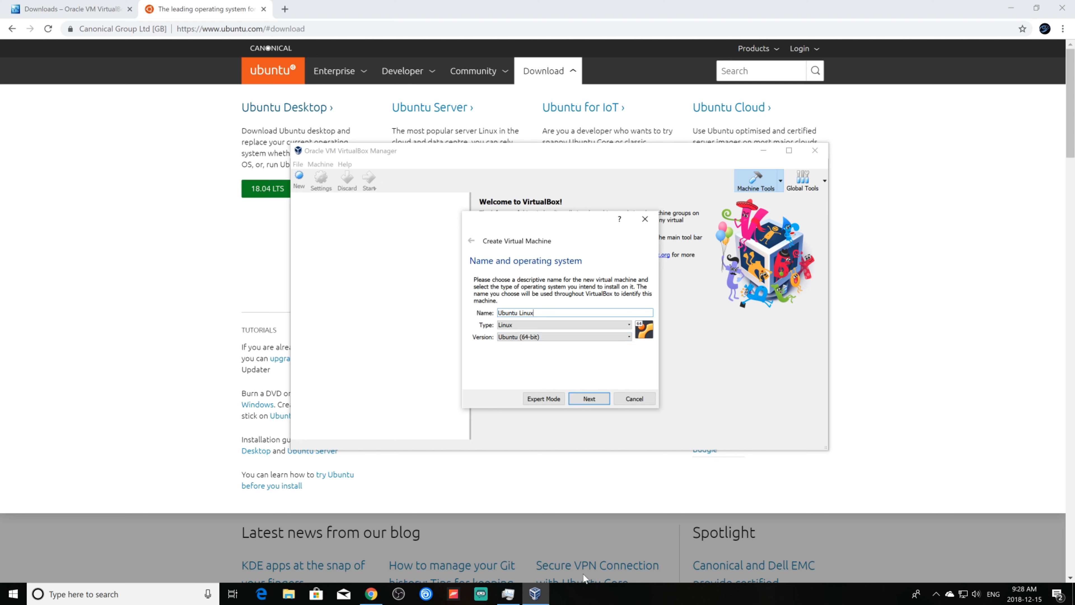
right_click(622, 596)
click(661, 539)
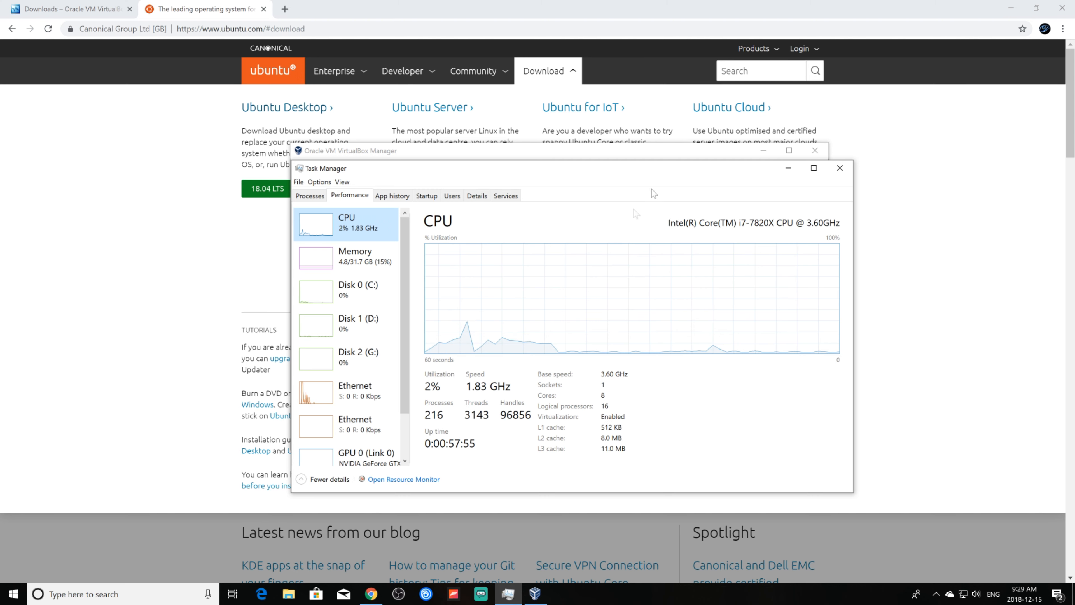
click(839, 168)
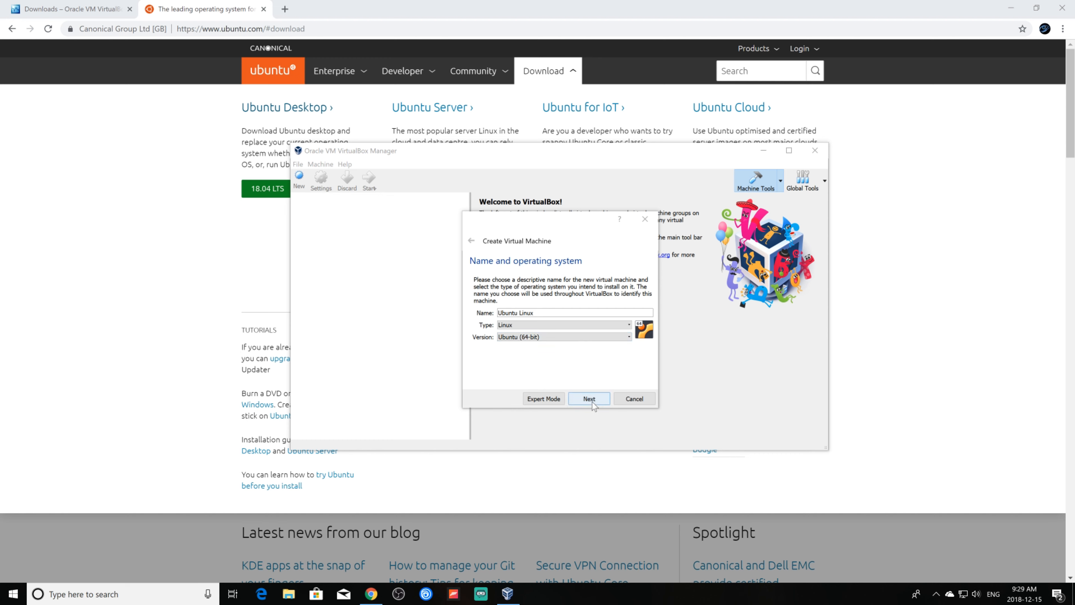
Advance to the Memory size page and confirm in Task Manager the PC has 32.0 GB RAM.
click(599, 402)
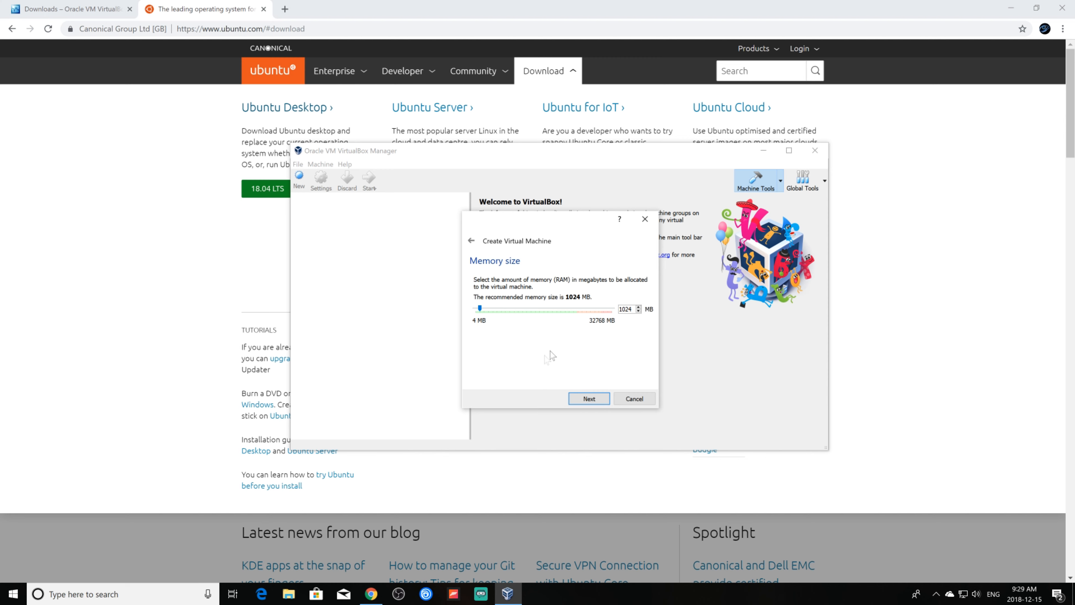
right_click(646, 595)
click(669, 545)
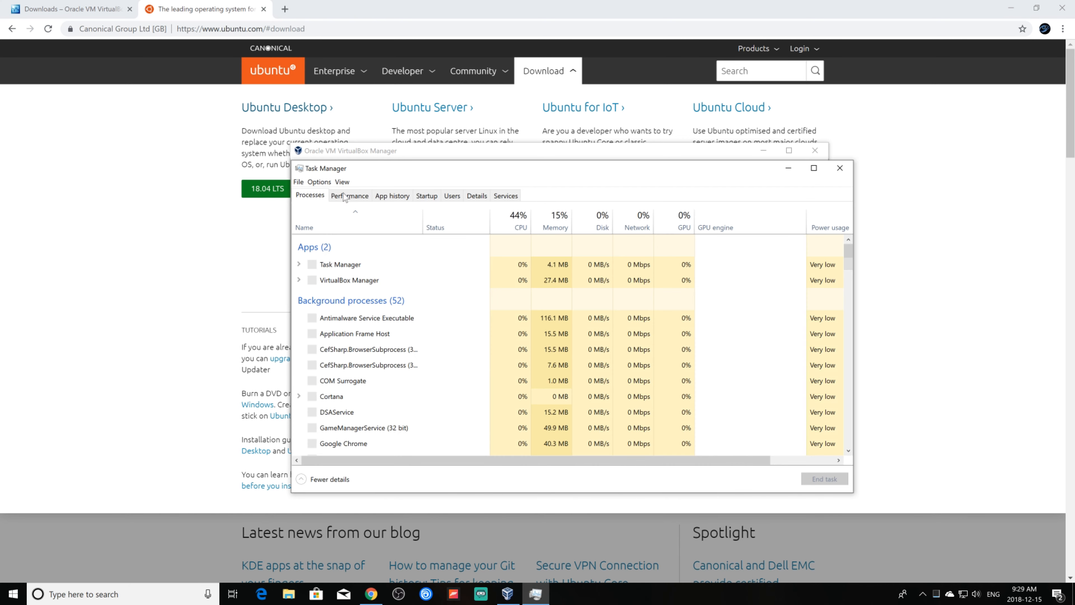
click(345, 196)
click(339, 261)
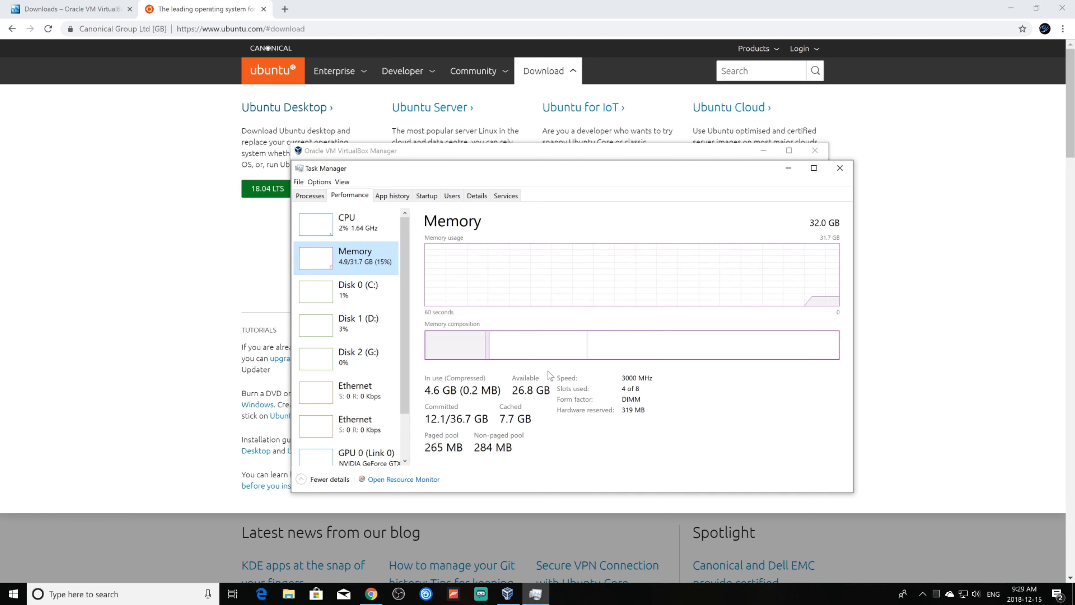
click(203, 253)
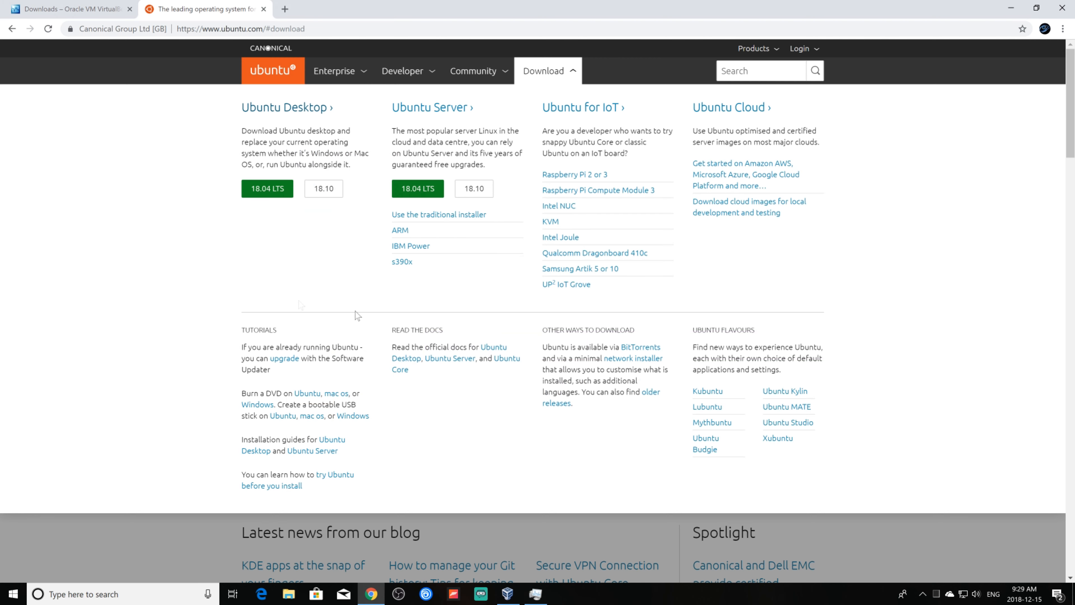
click(507, 594)
Set the virtual machine's memory to 6000 MB.
double_click(626, 309)
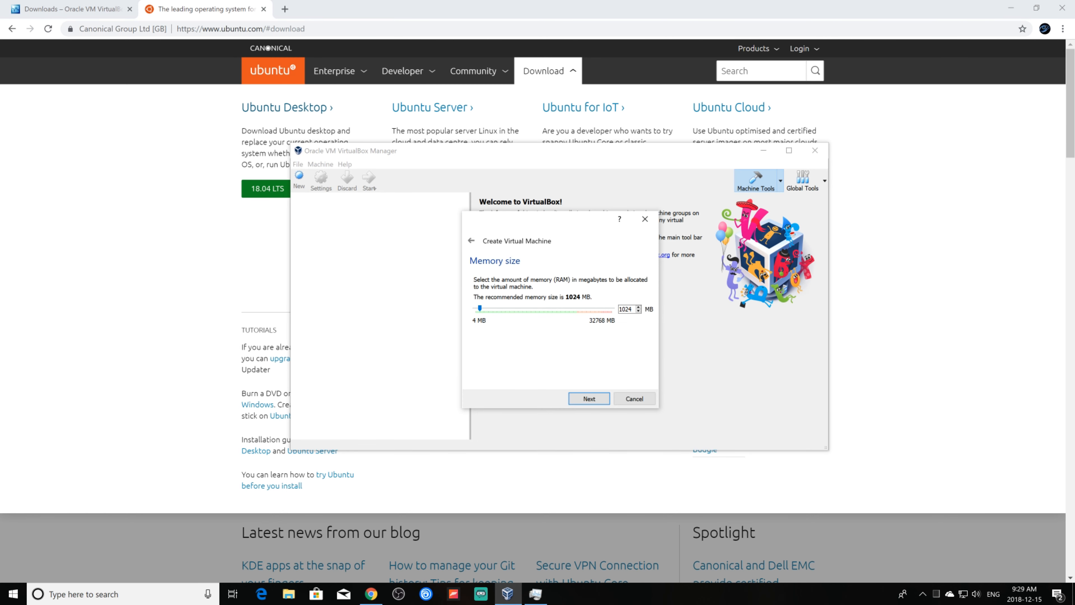
text(6000)
click(594, 402)
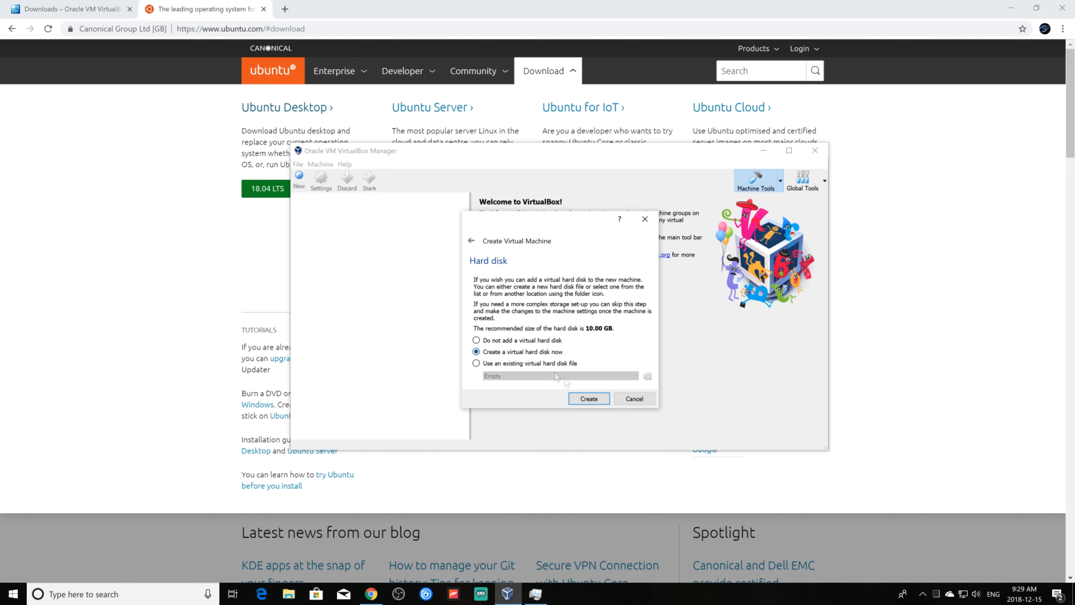
Create a new dynamically allocated virtual hard disk of type VHD.
click(601, 404)
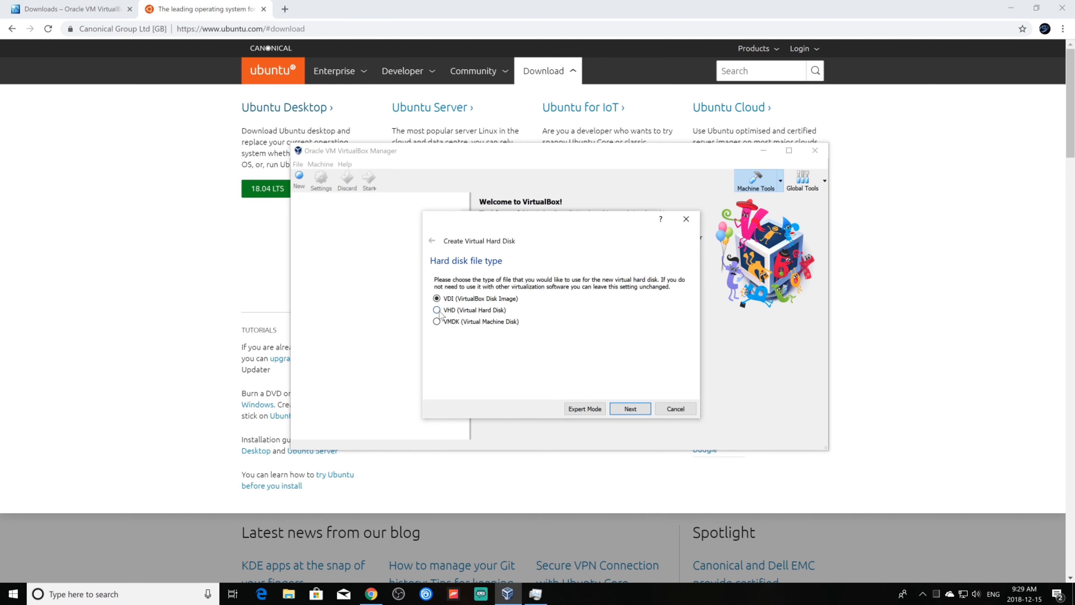
click(439, 311)
click(631, 409)
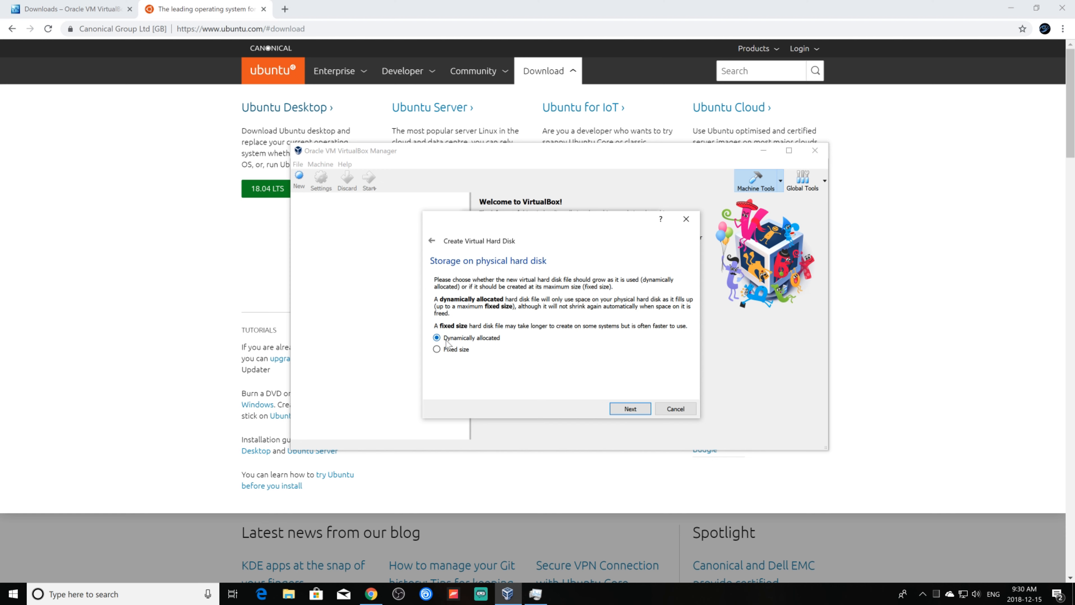
click(631, 409)
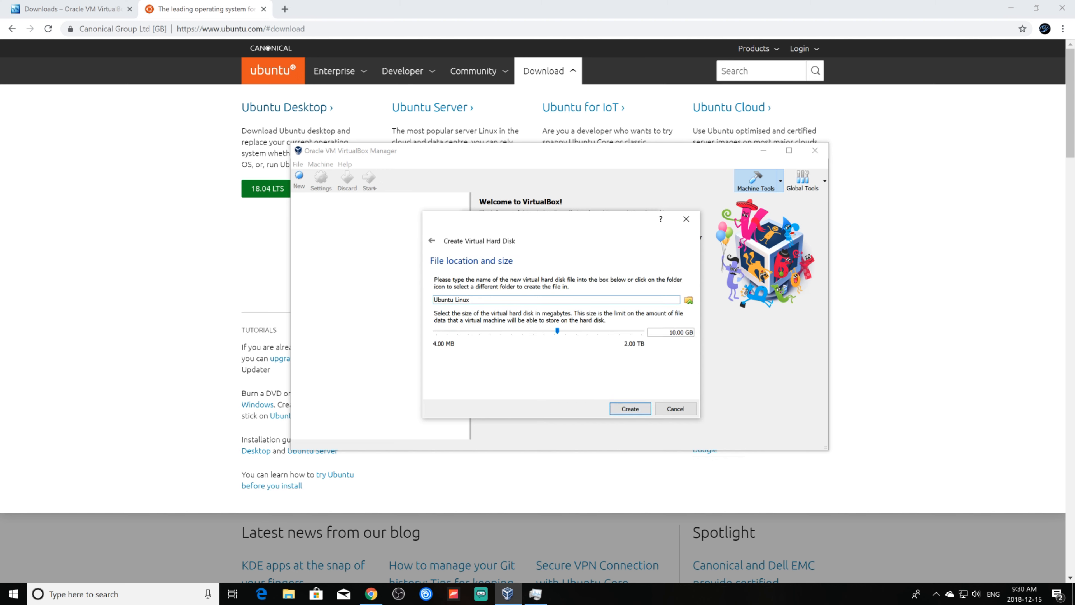
Name the disk file 'Ubuntu Linux VHD' and set its size to 16GB.
text(VHD)
drag(670, 332, 709, 338)
text(6GB)
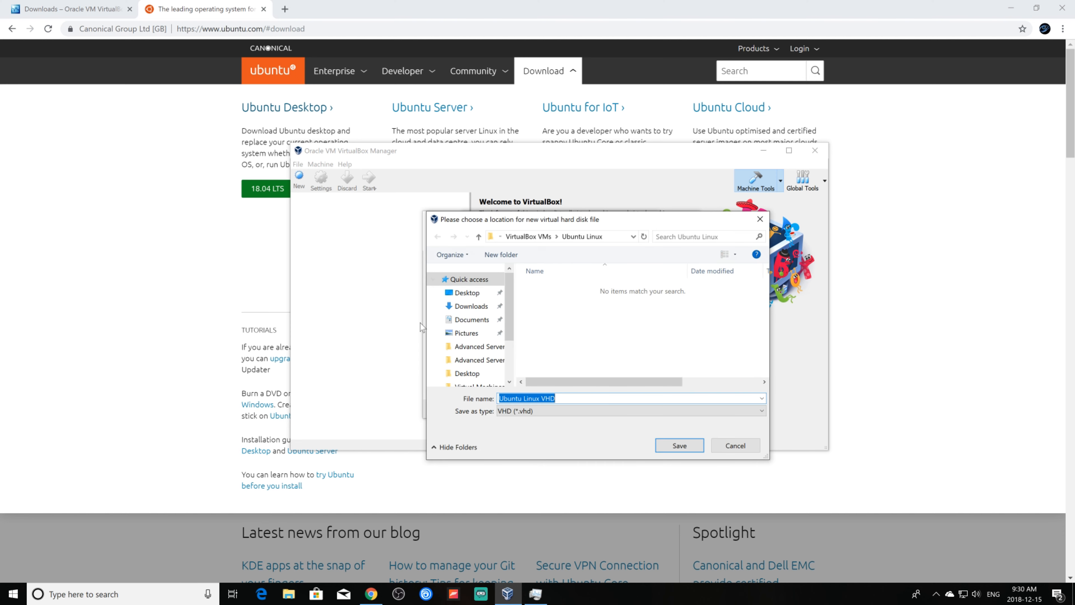
Save the disk in G:\Virtual Machines VHD on the Gaming drive and create the machine.
scroll(467, 357, down, 2)
click(463, 347)
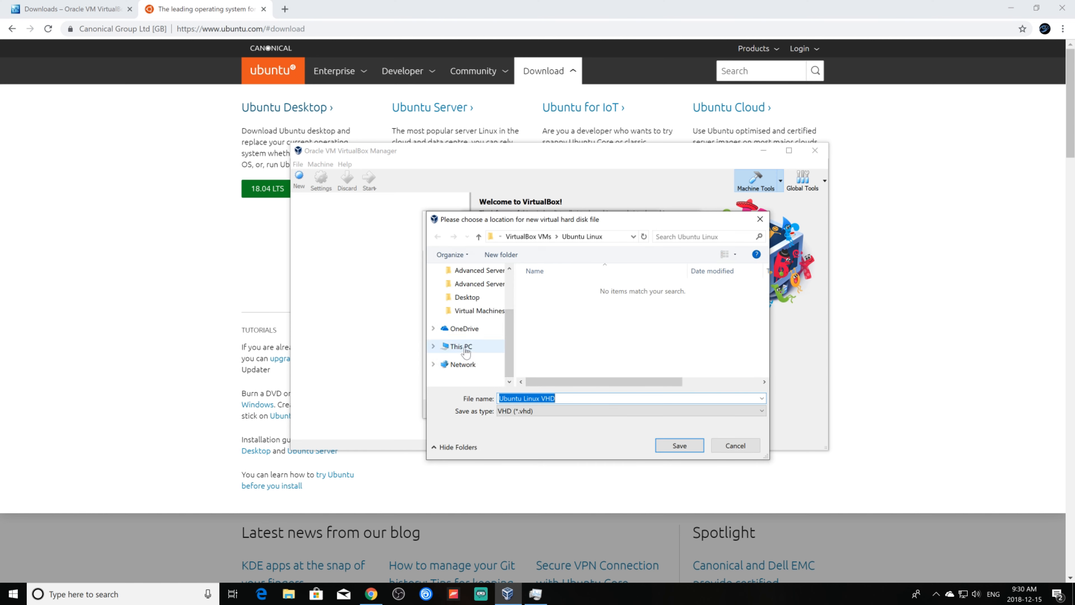
scroll(603, 312, down, 5)
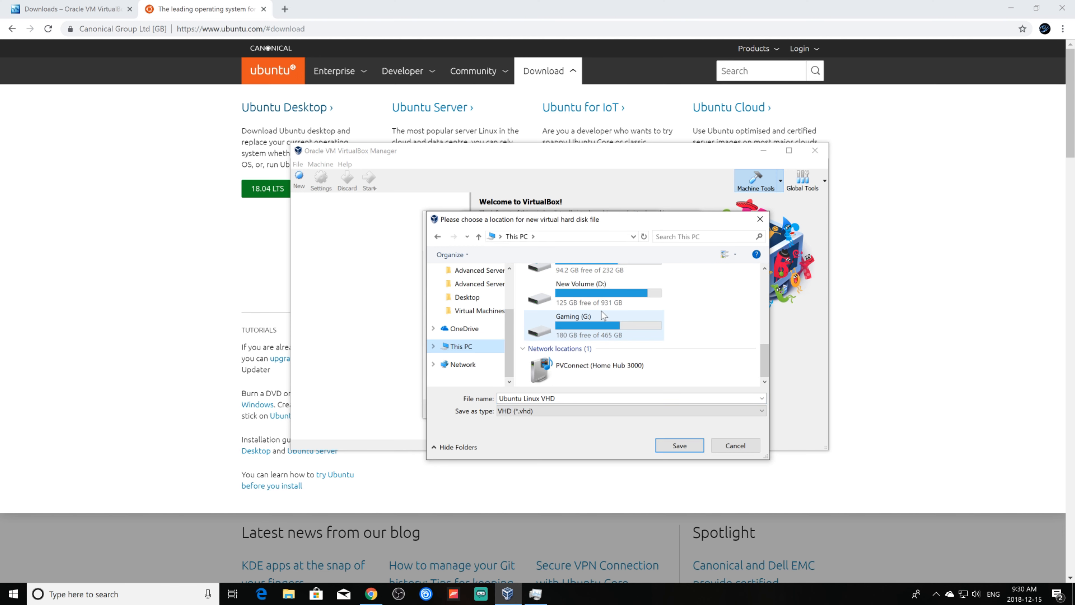
double_click(575, 322)
scroll(592, 312, down, 3)
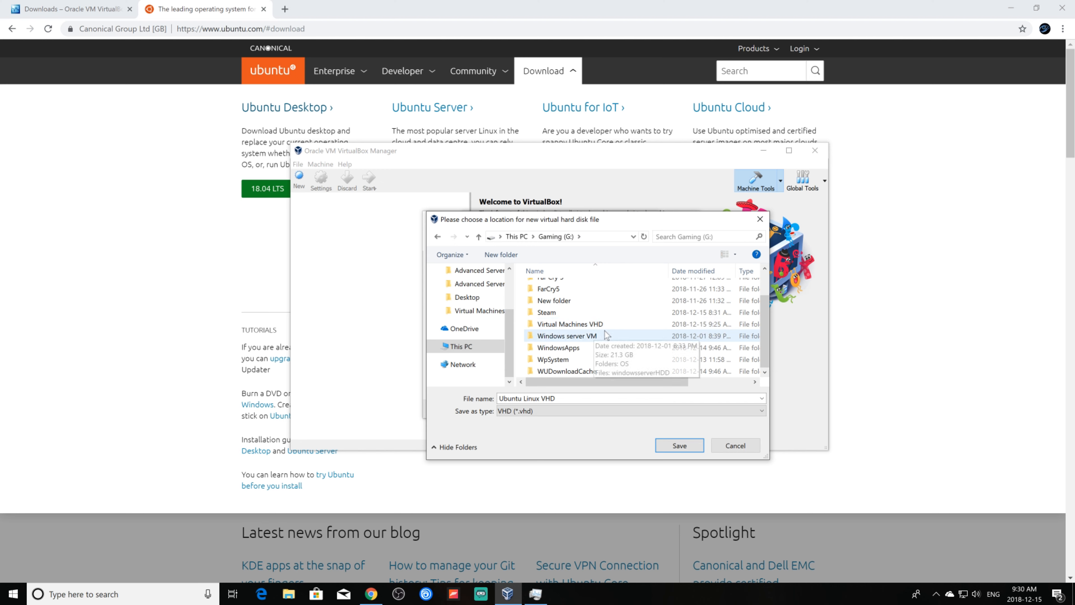
double_click(572, 324)
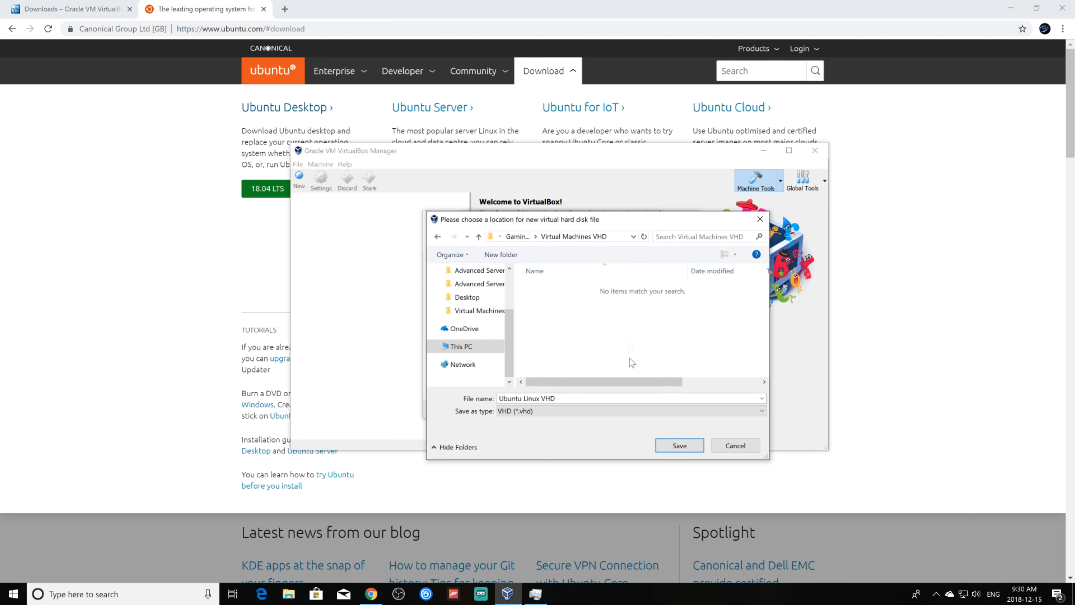
click(685, 447)
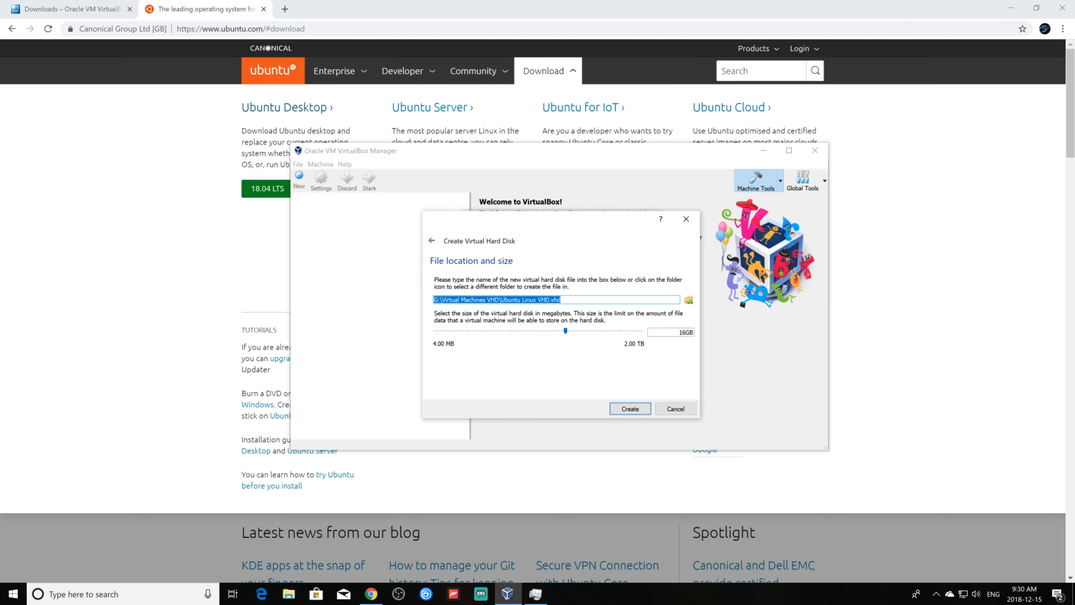
click(632, 409)
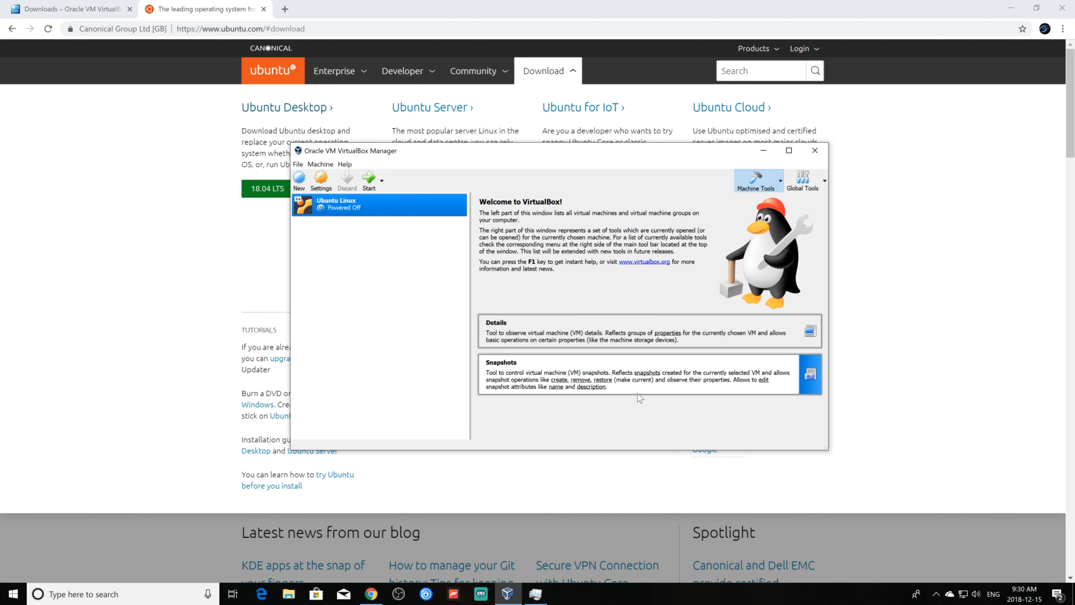
In the Ubuntu Linux settings, raise the processor count to 2 under System > Processor.
click(325, 185)
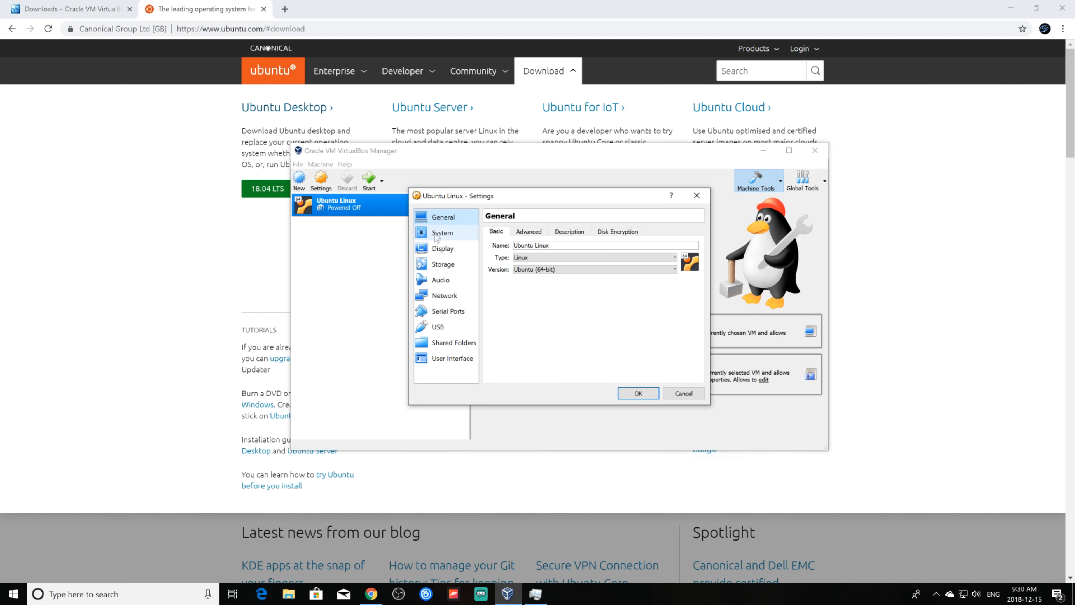
click(442, 234)
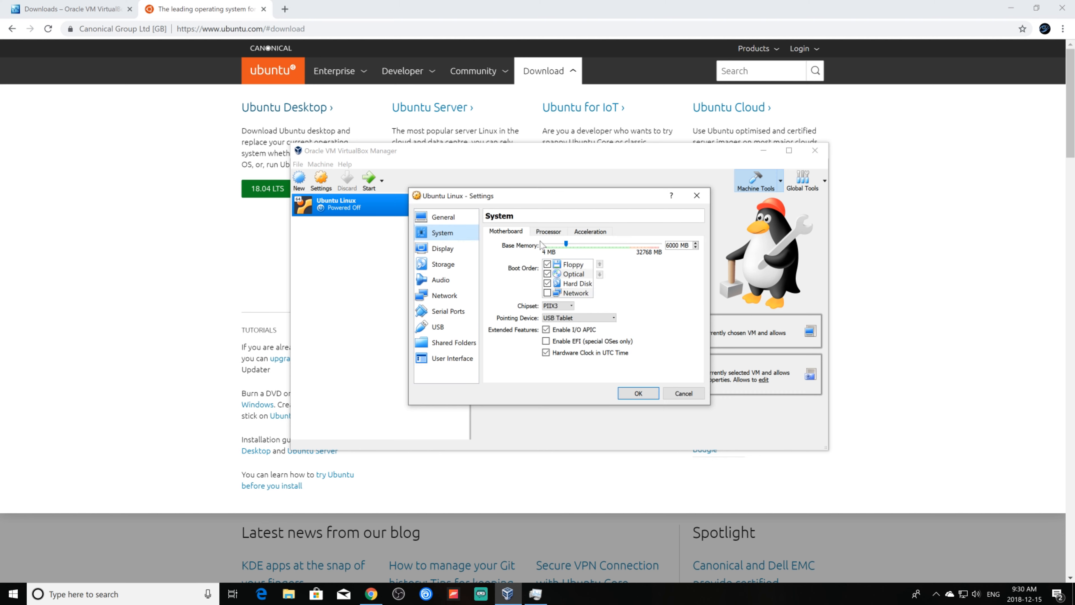
click(552, 232)
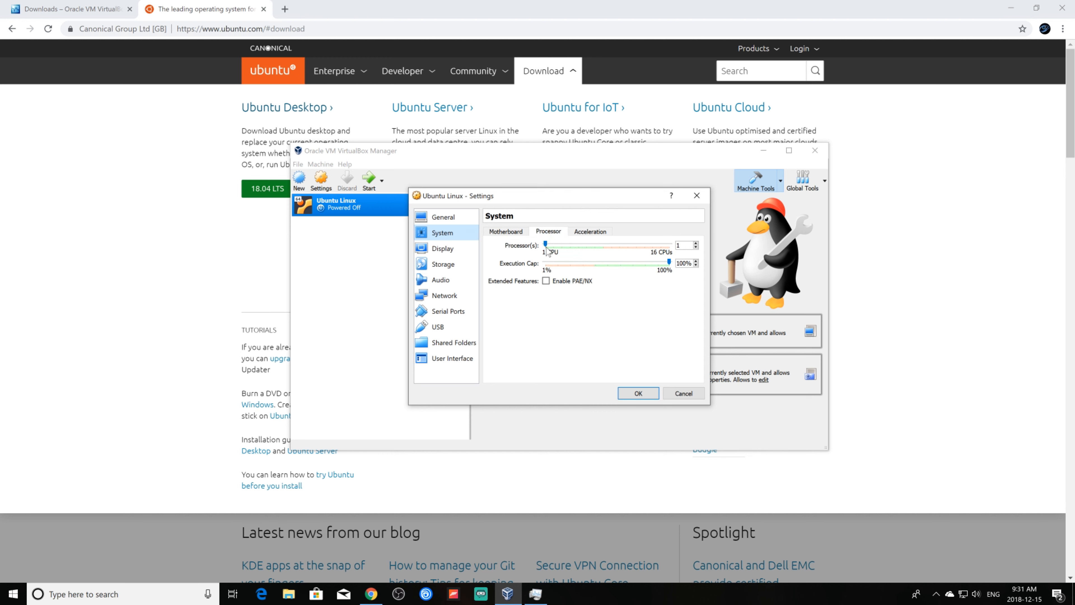
mouse_move(547, 251)
drag(546, 245, 554, 244)
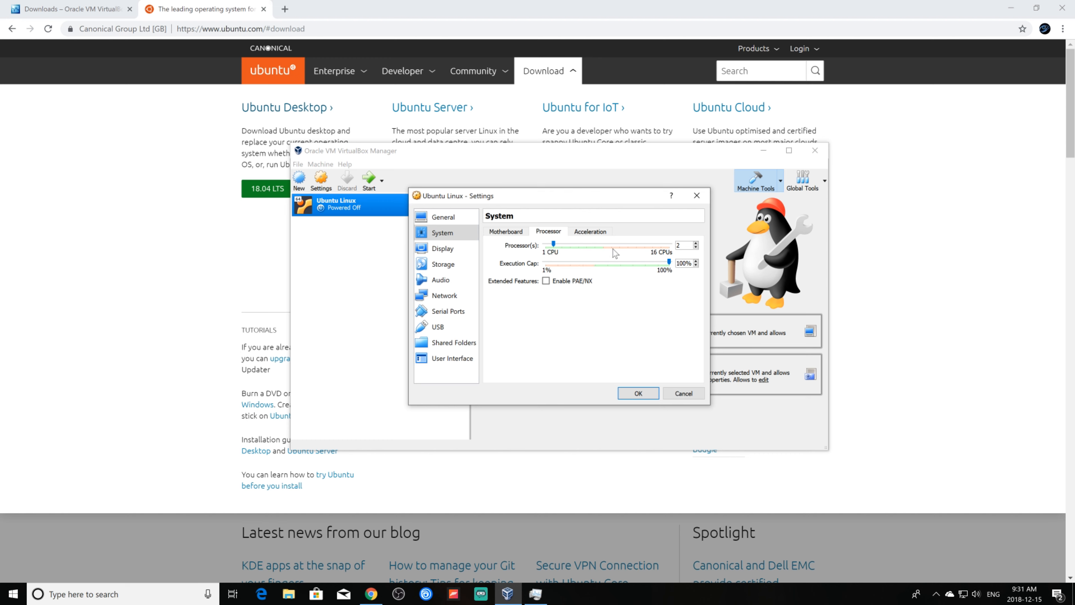
Add an IDE optical drive holding the ubuntu-18.04.1-desktop-amd64 ISO from Downloads.
click(444, 269)
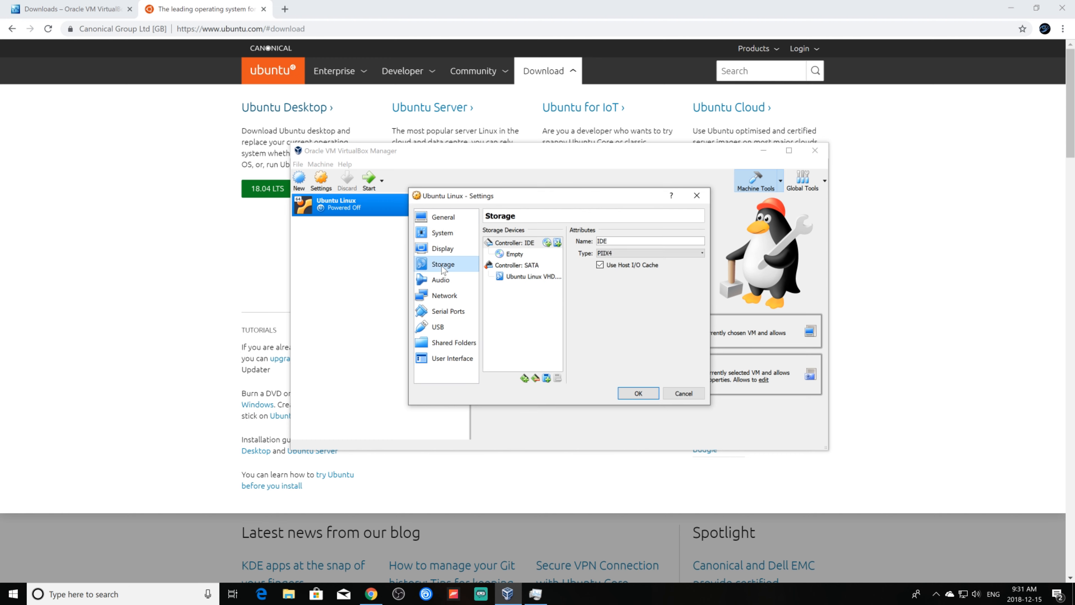
right_click(520, 244)
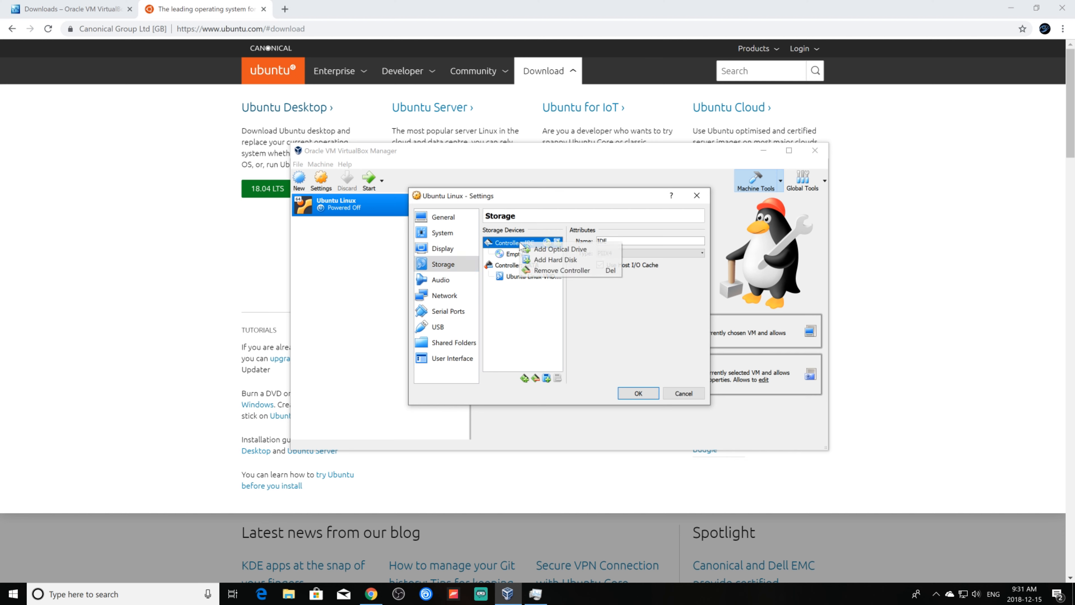
click(556, 250)
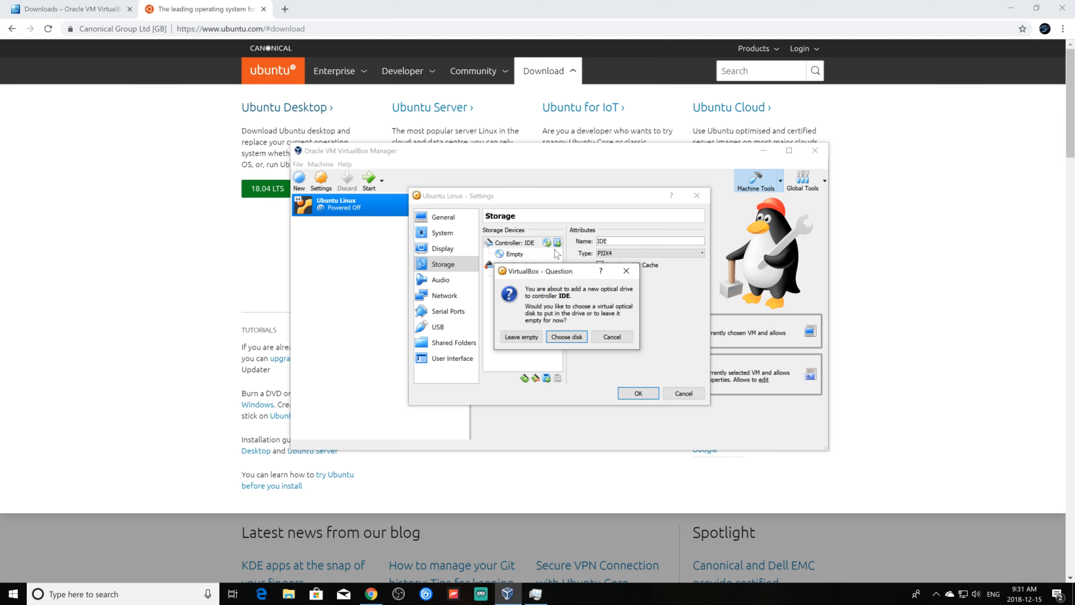
click(567, 337)
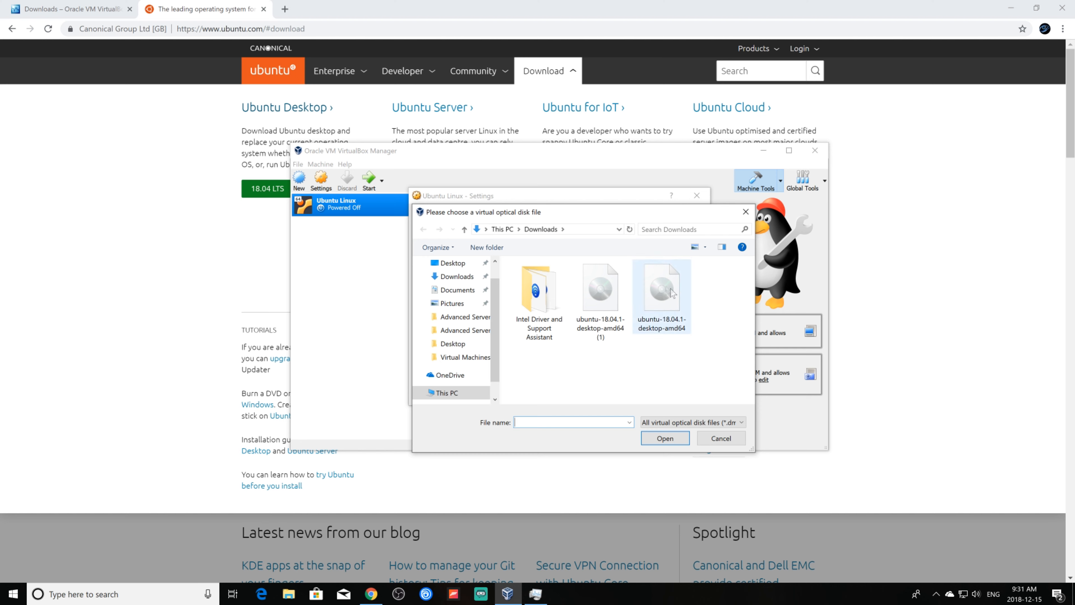
click(667, 296)
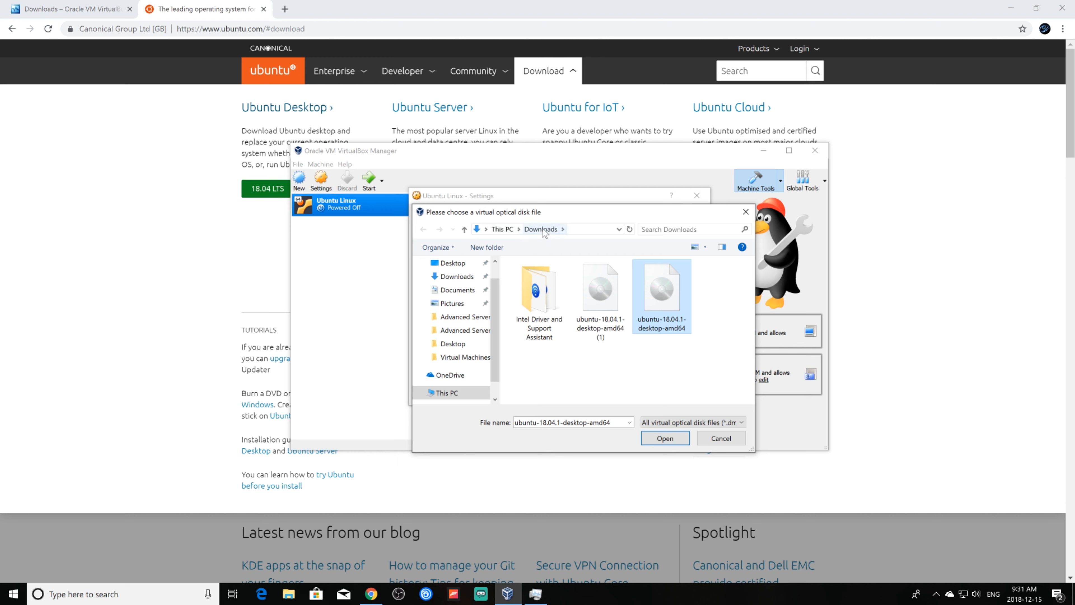
click(668, 440)
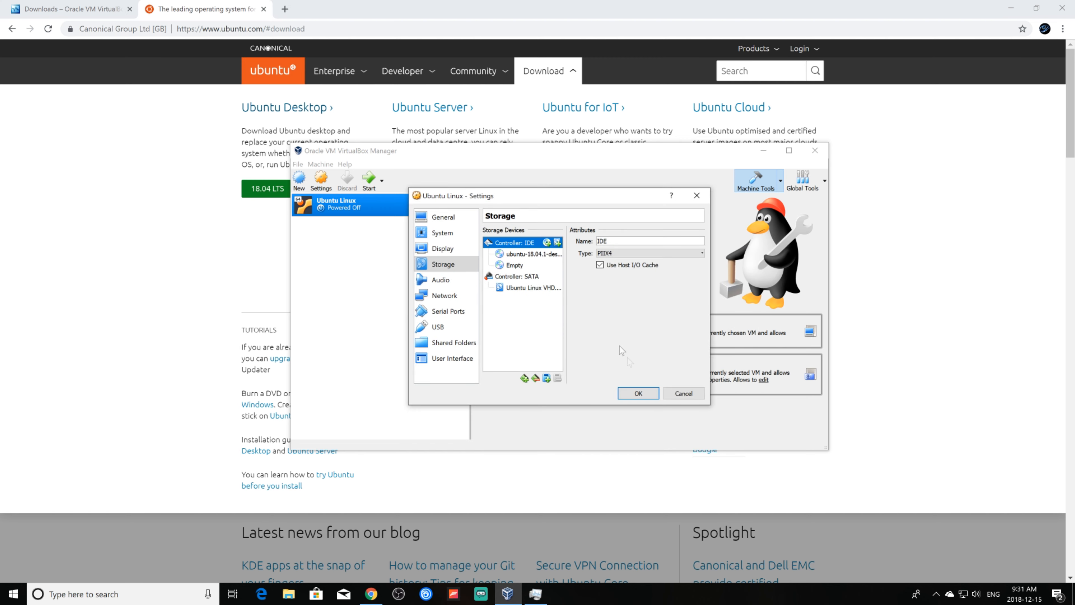
Review Adapter 1's NAT advanced options, then save the settings with OK.
click(445, 297)
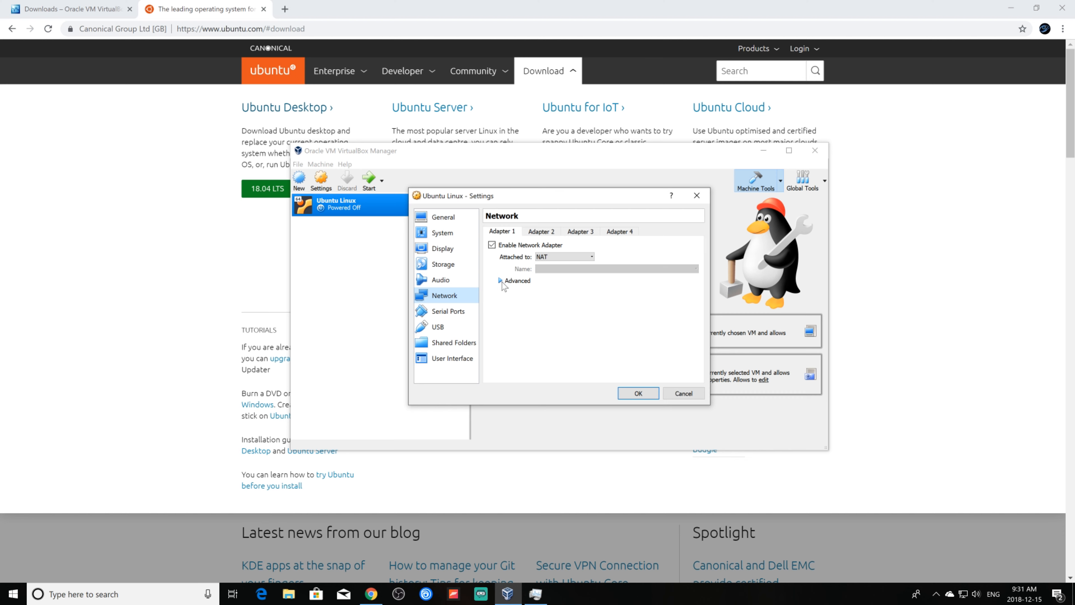
click(501, 281)
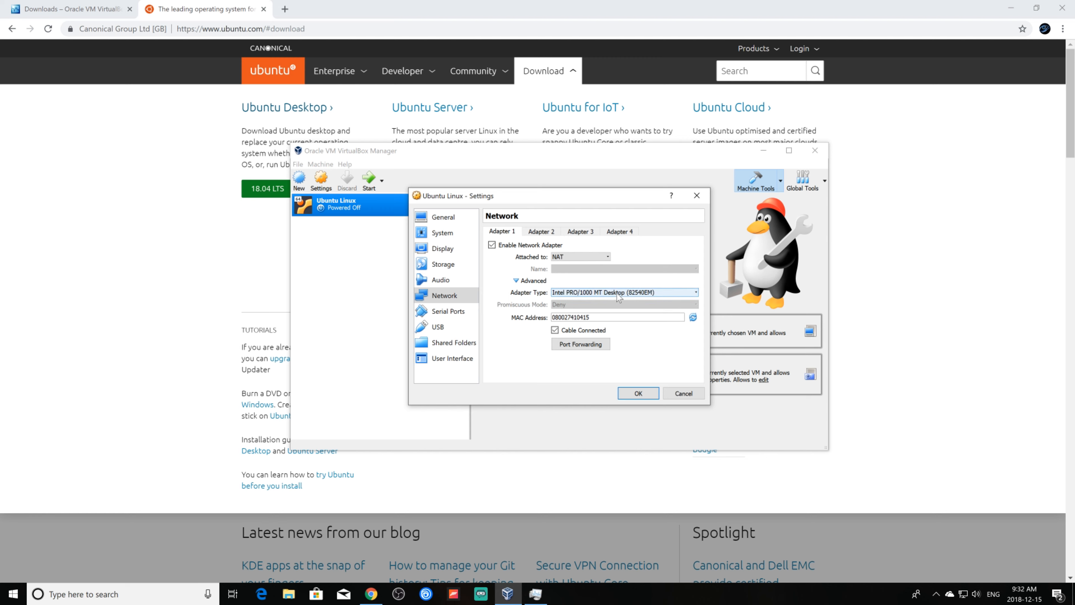
click(638, 393)
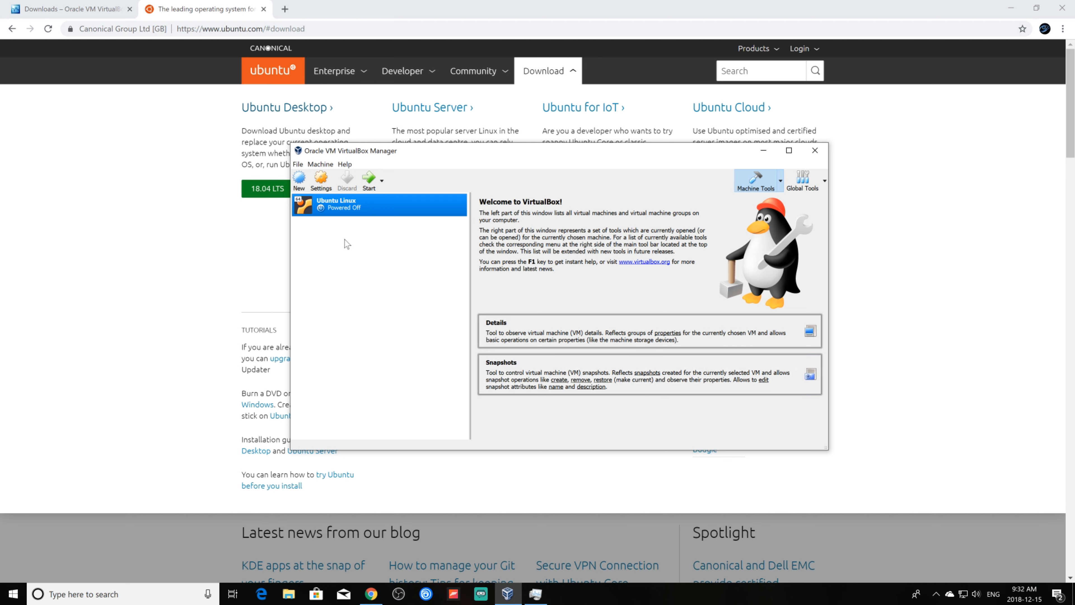
Boot the Ubuntu Linux VM from the installer image in a maximized window, dismissing the Auto capture keyboard notice.
click(372, 182)
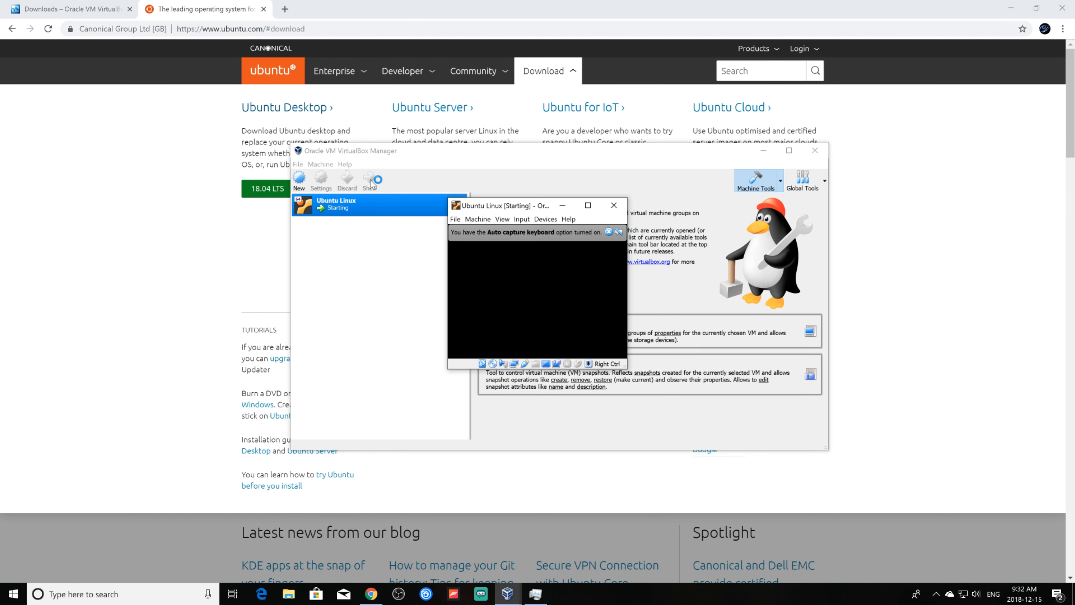
click(593, 205)
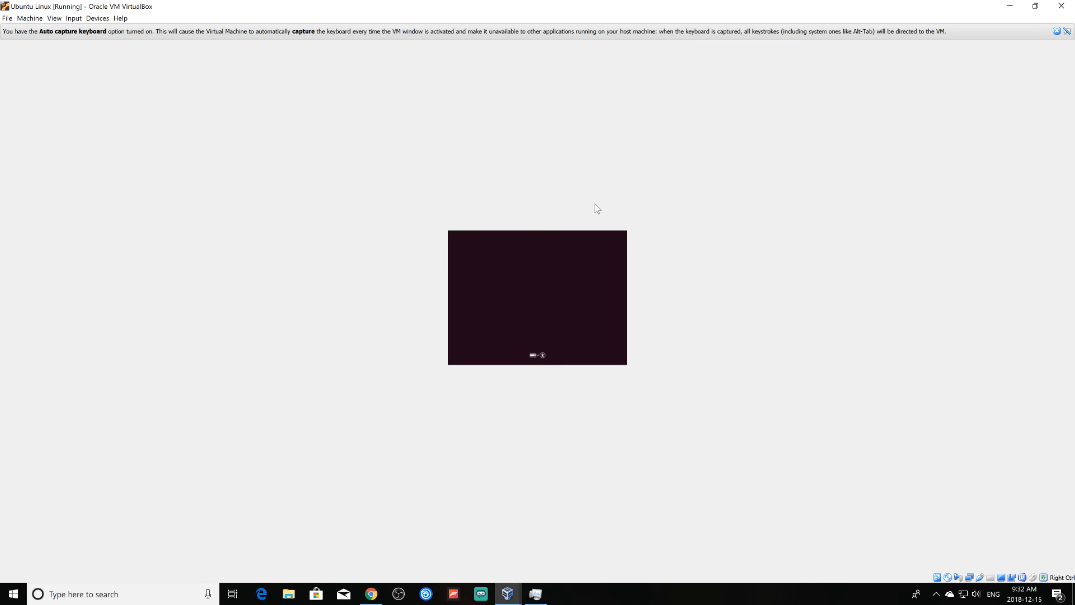
click(1058, 32)
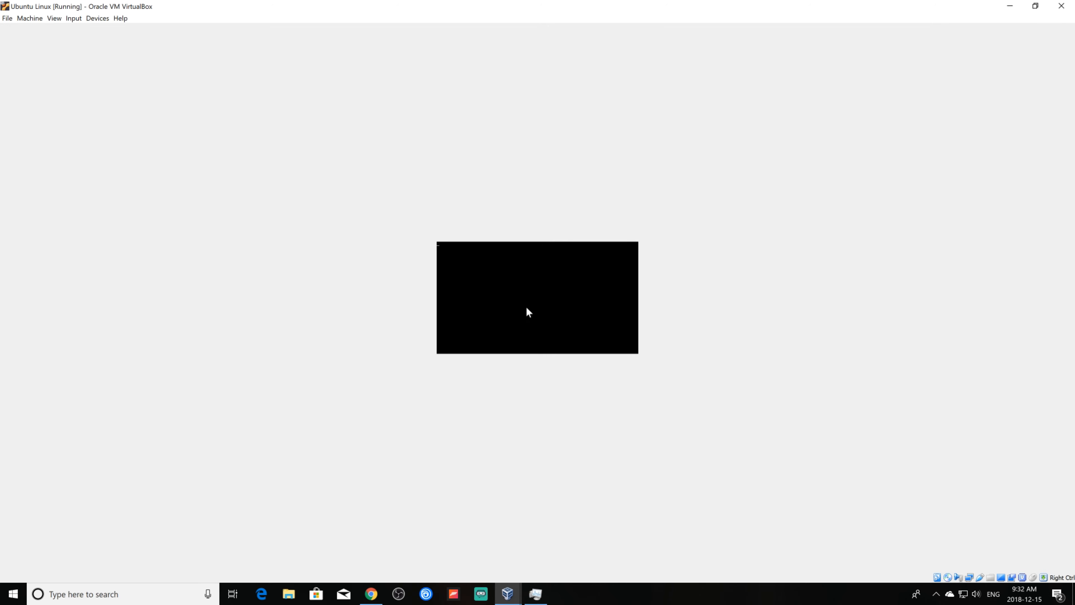
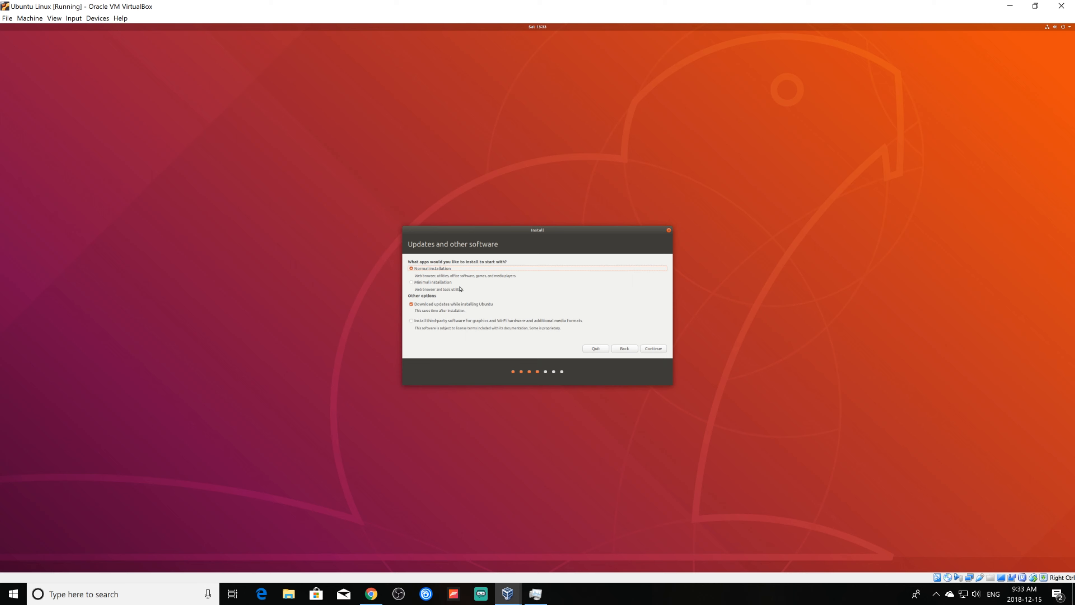
Choose a Minimal installation using Erase disk and install Ubuntu, and confirm writing the disk changes.
click(411, 282)
click(656, 349)
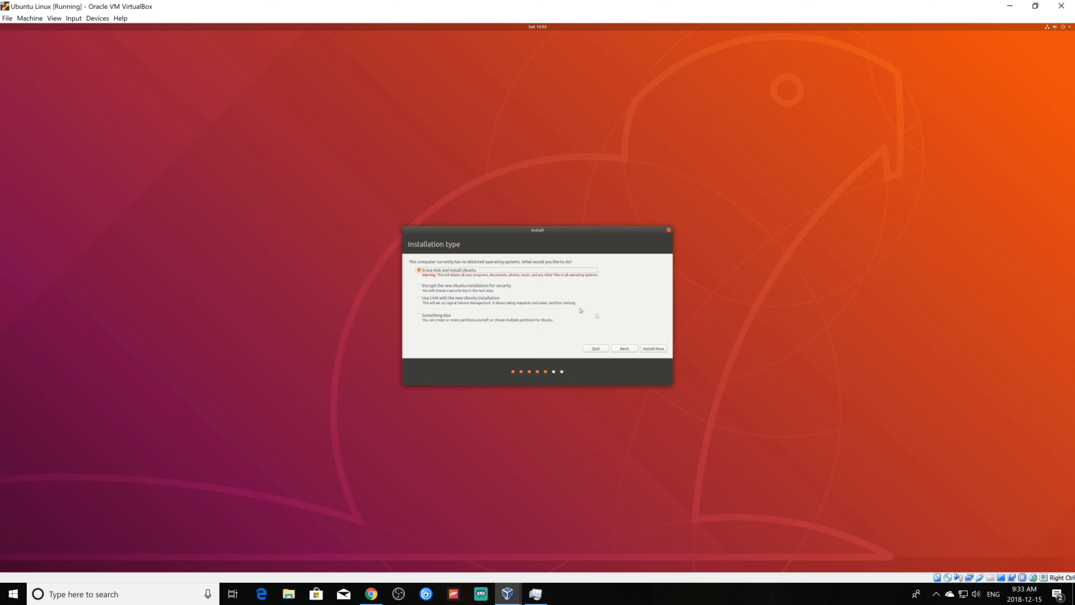
click(654, 349)
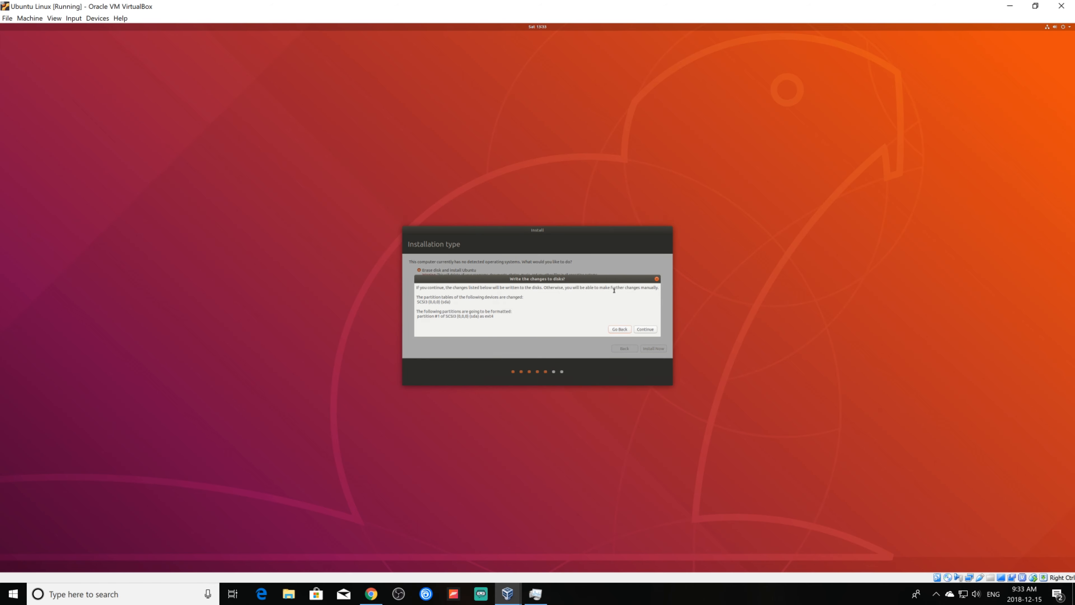
click(646, 330)
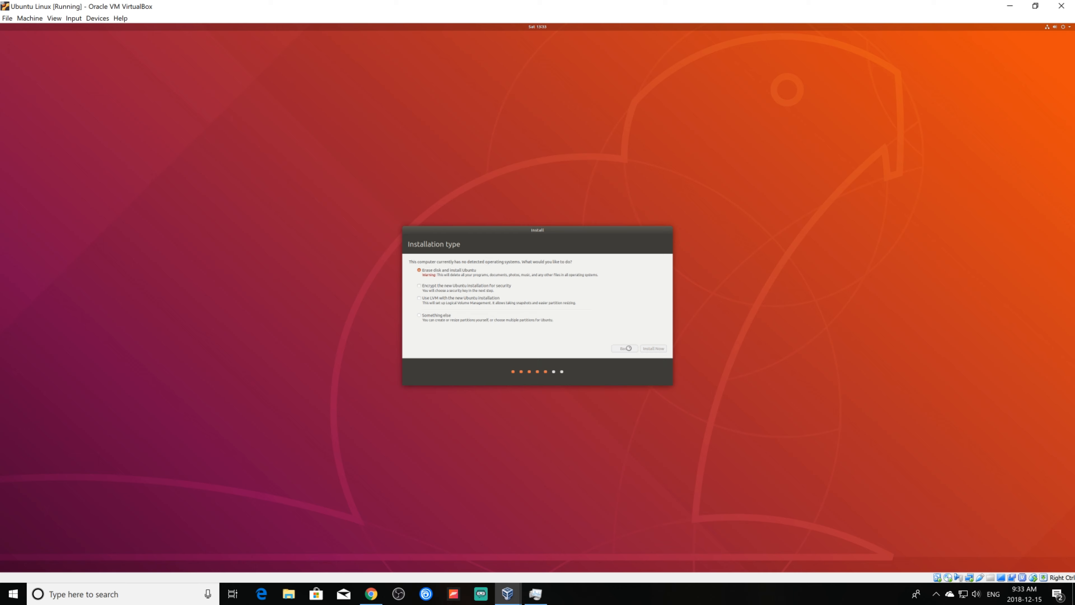
click(440, 338)
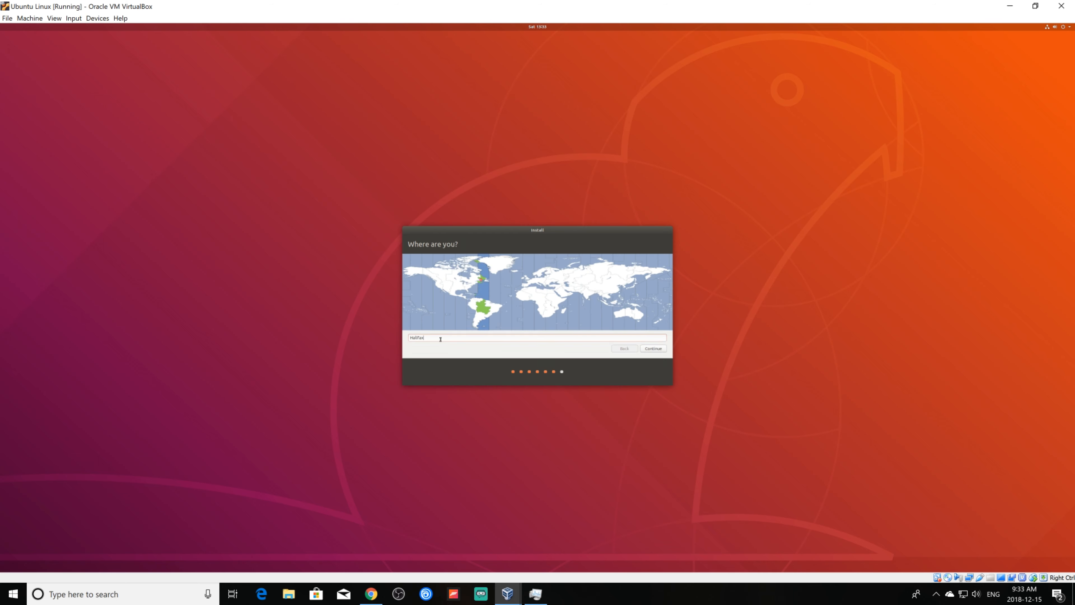
Replace Halifax with Moncton Time as the installation location.
key(BackSpace)
key(BackSpace)
key(BackSpace)
key(BackSpace)
key(BackSpace)
key(BackSpace)
key(BackSpace)
text(moncton)
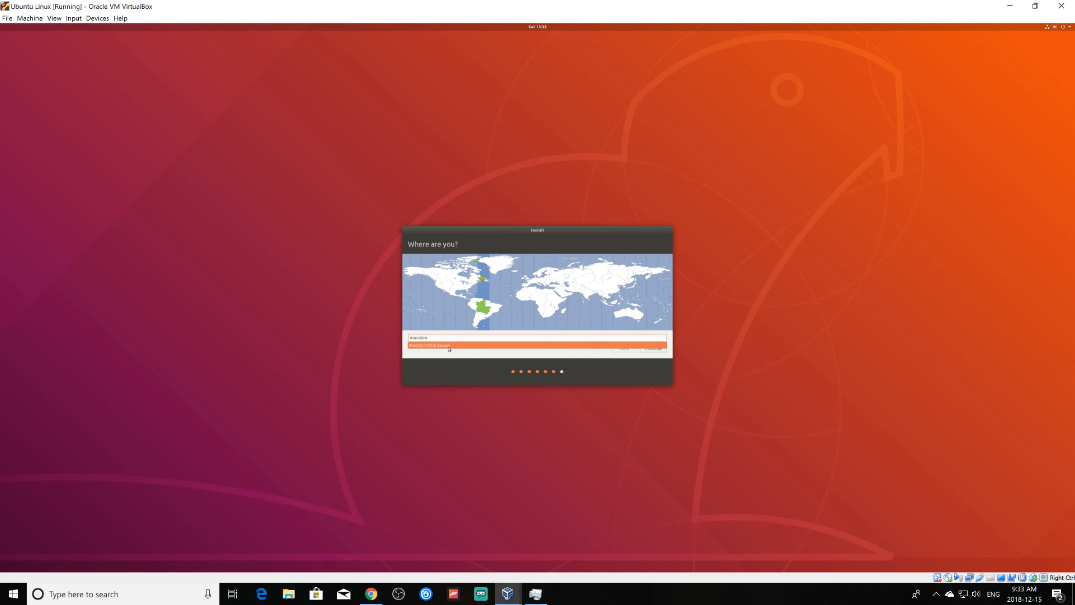
click(501, 346)
click(652, 349)
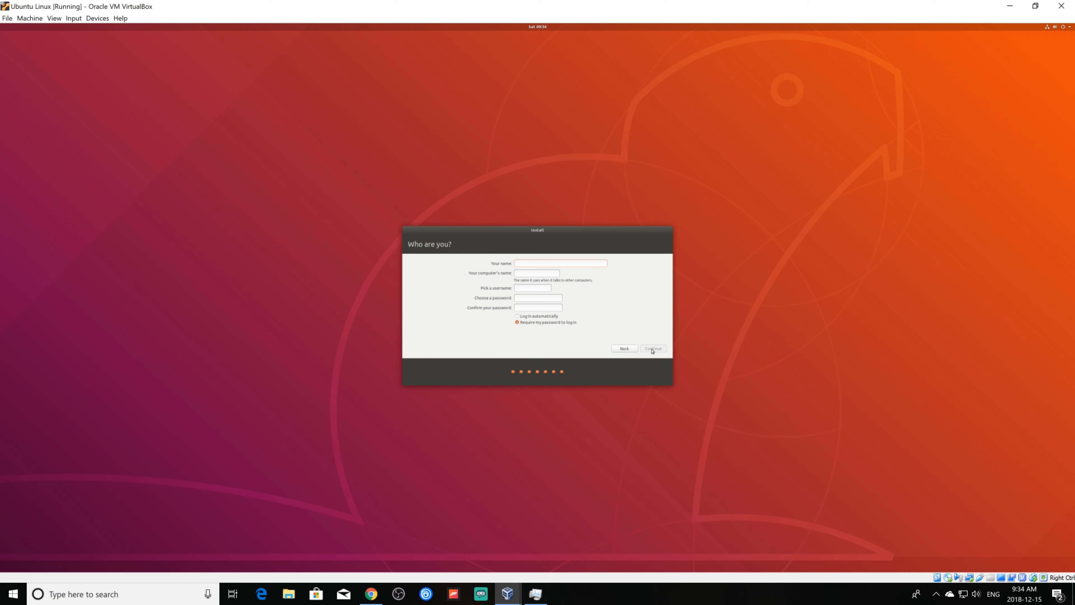
Enter the user's name and a password with its confirmation, then begin the installation.
text(Matt)
click(525, 298)
key(Tab)
click(659, 351)
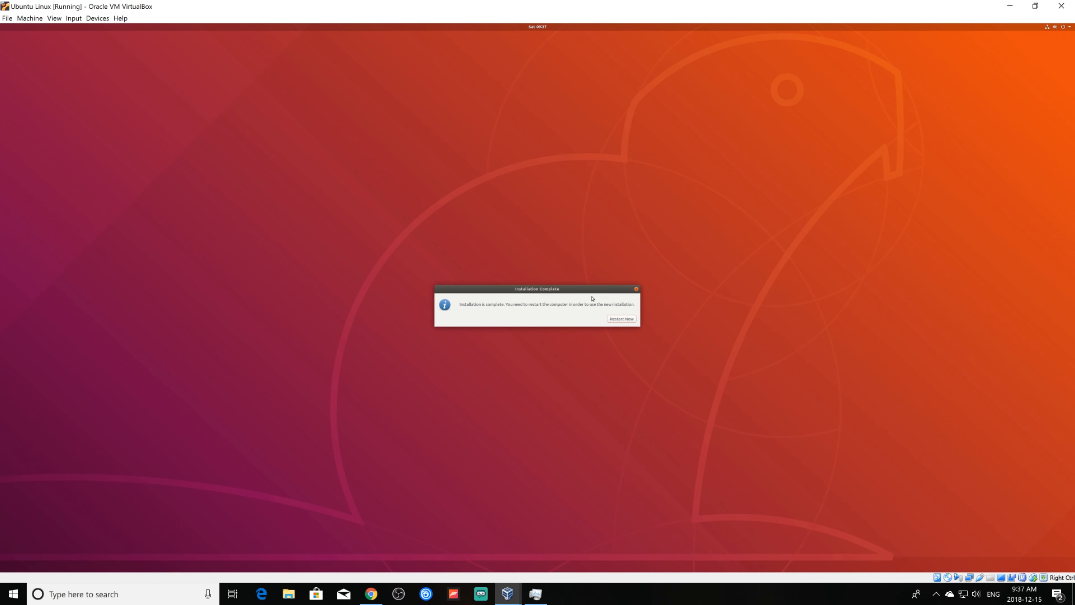
Restart the installed Ubuntu, then close the VM window and choose Power off the machine.
click(625, 319)
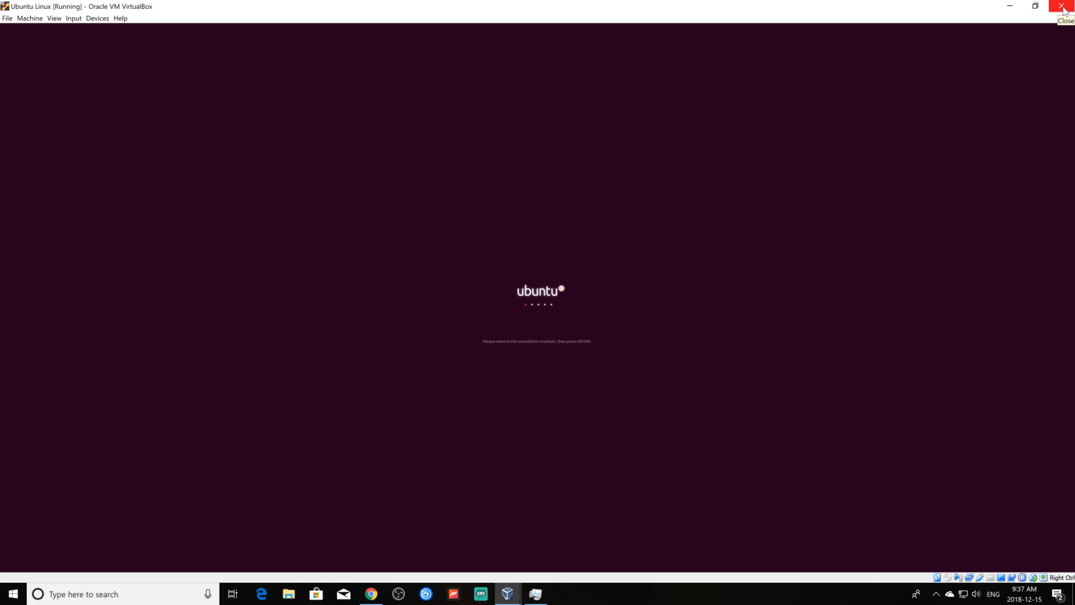
click(1066, 6)
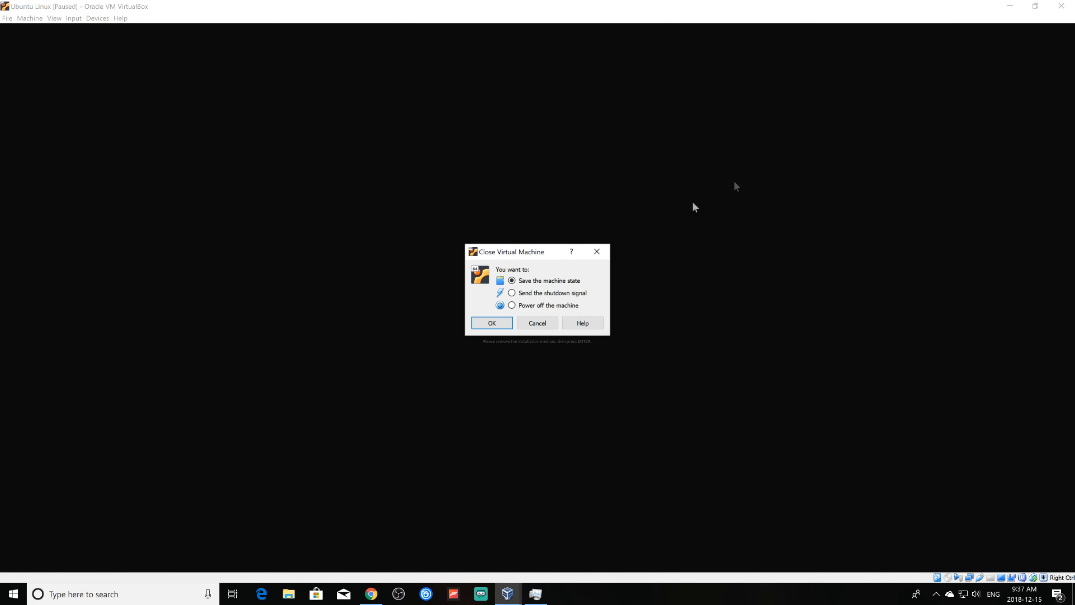
click(492, 323)
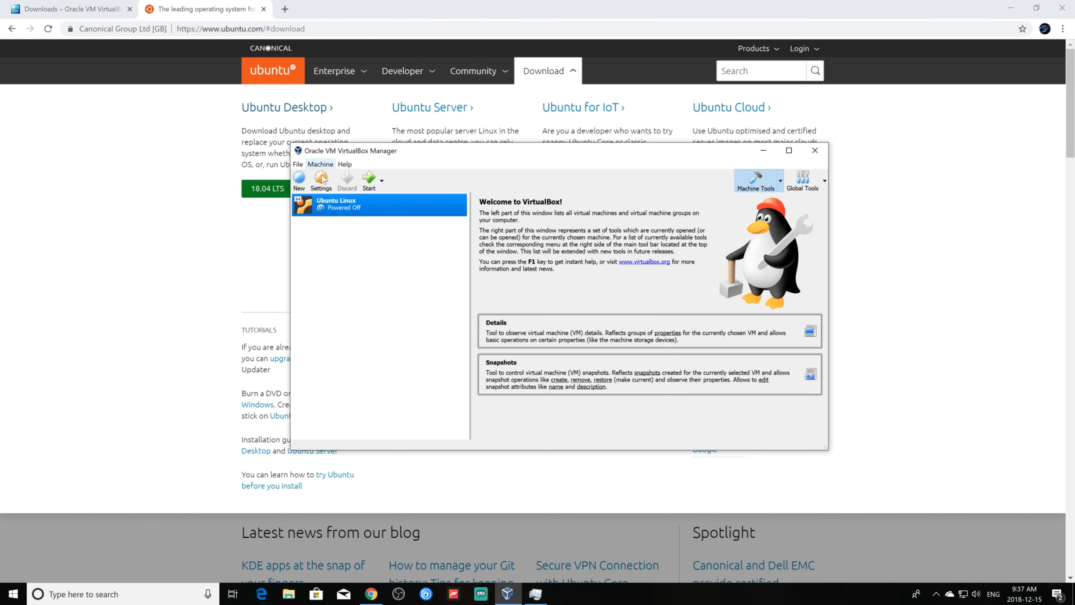
Verify in Storage settings that the IDE drives are Empty and the VHD is on SATA, then start the VM.
click(325, 184)
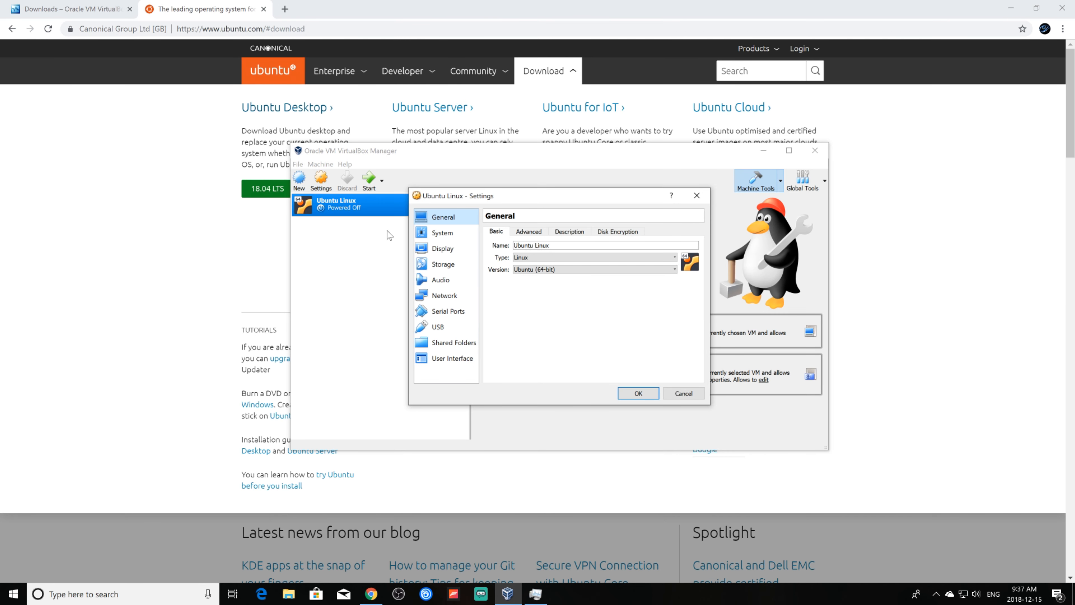
click(443, 264)
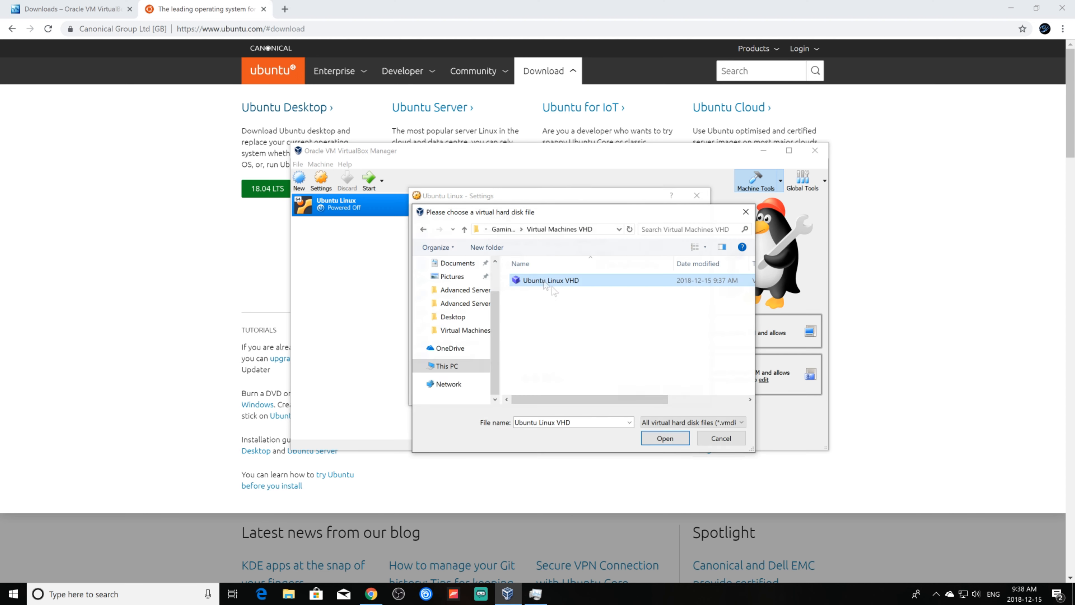
key(Return)
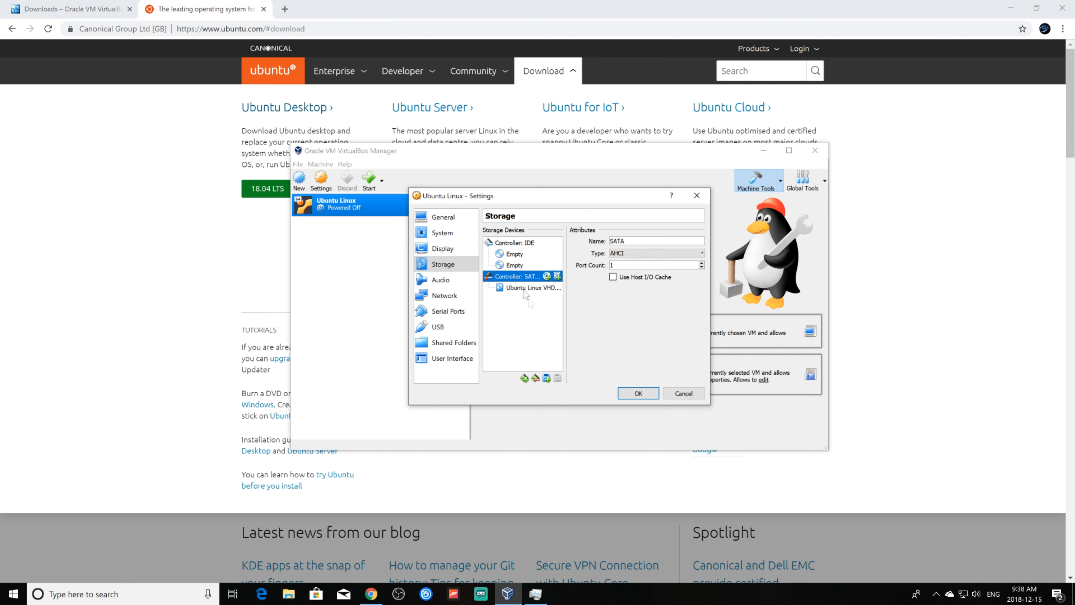
click(652, 393)
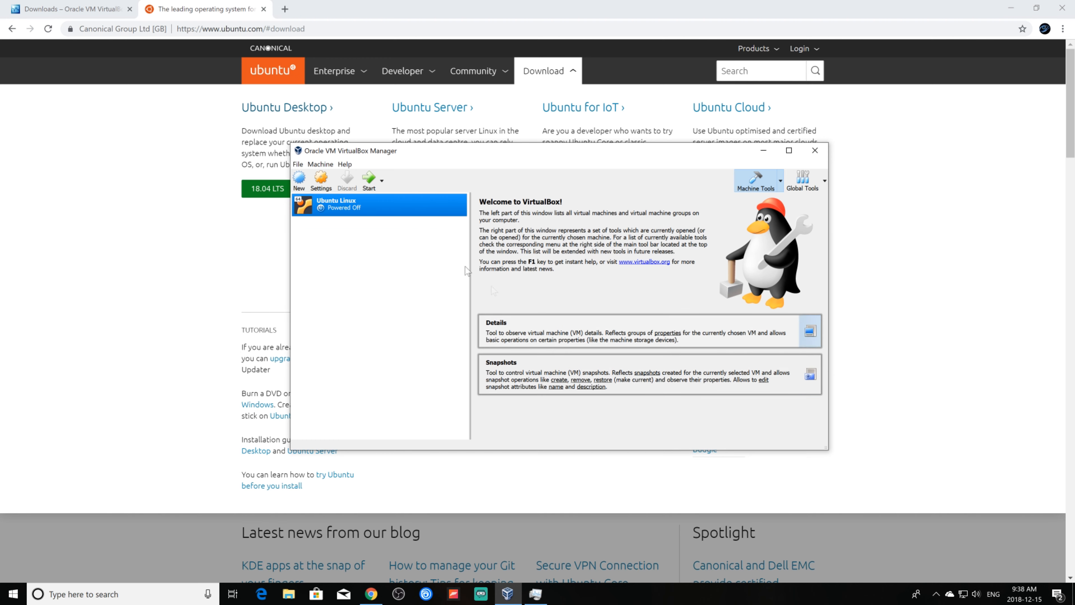
click(370, 177)
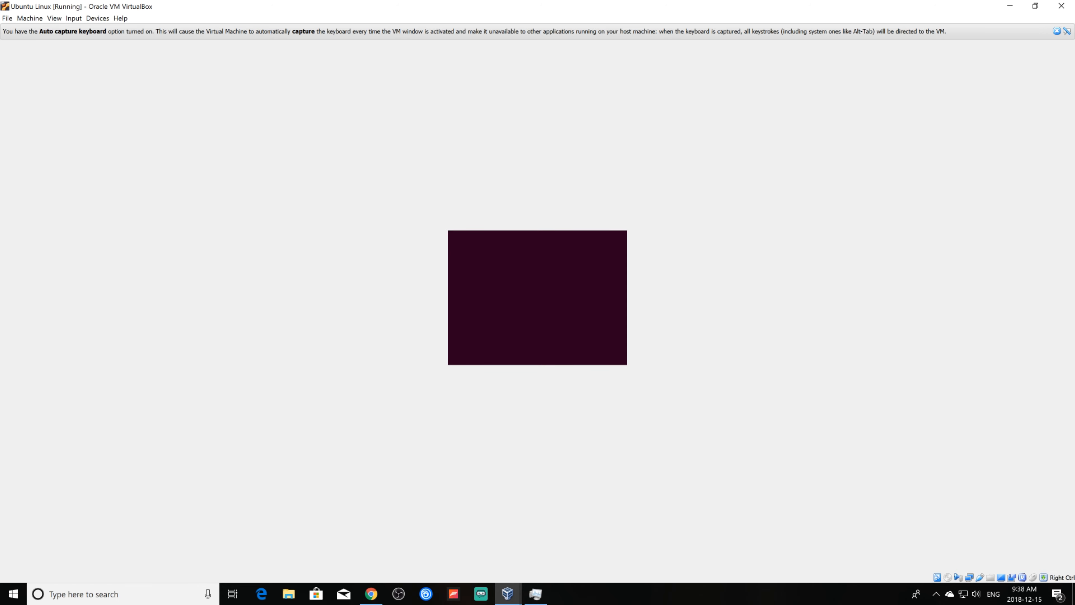
Close the keyboard auto-capture notification bar while Ubuntu Linux boots from its hard disk.
click(1057, 31)
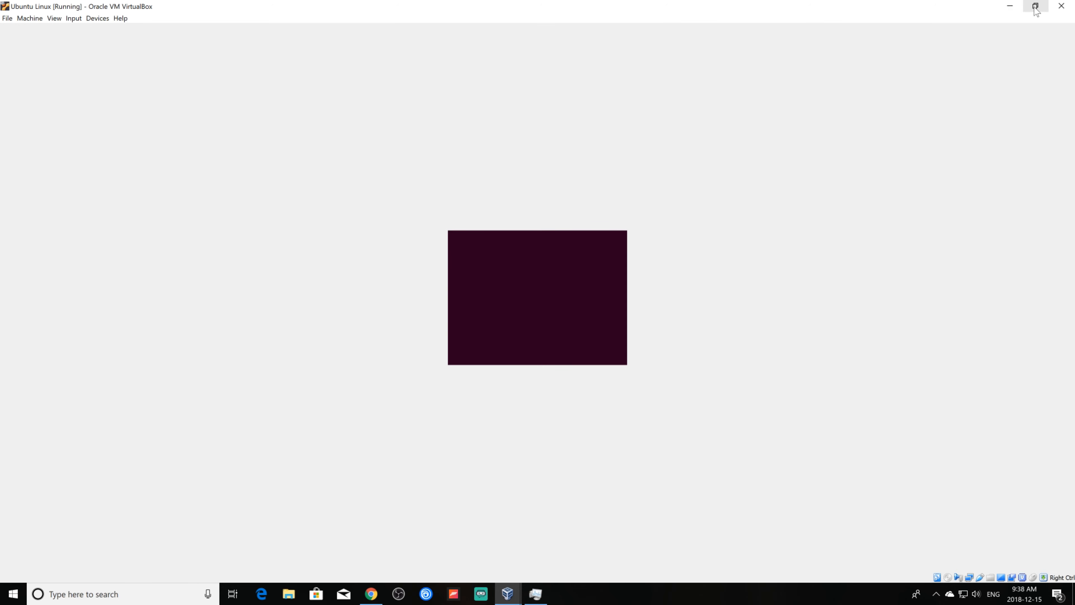